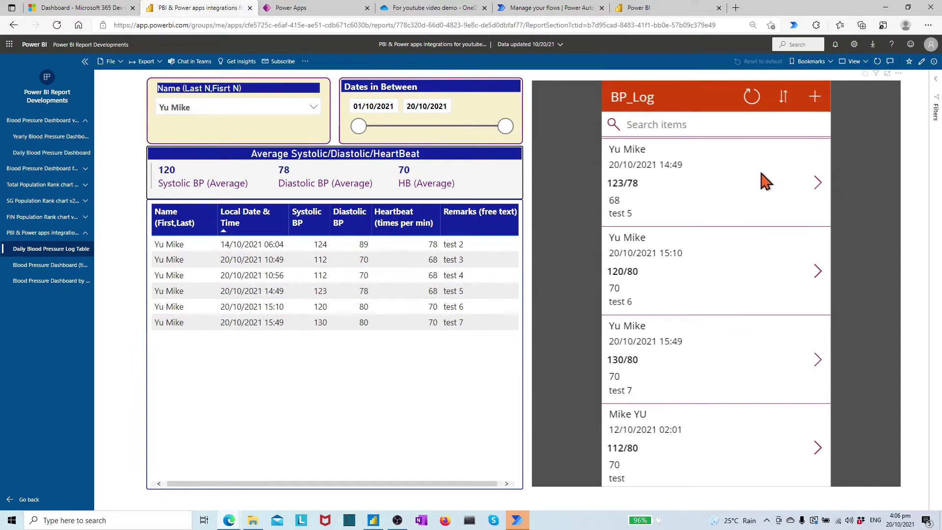
- Check the report's name filter and reverse the sort order of the BP_Log list
left_click(313, 107)
left_click(312, 108)
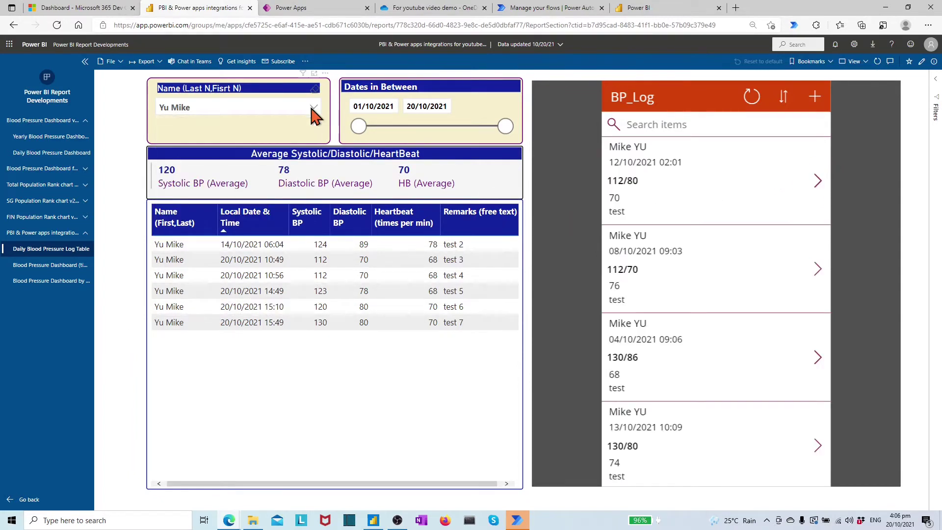
left_click(785, 101)
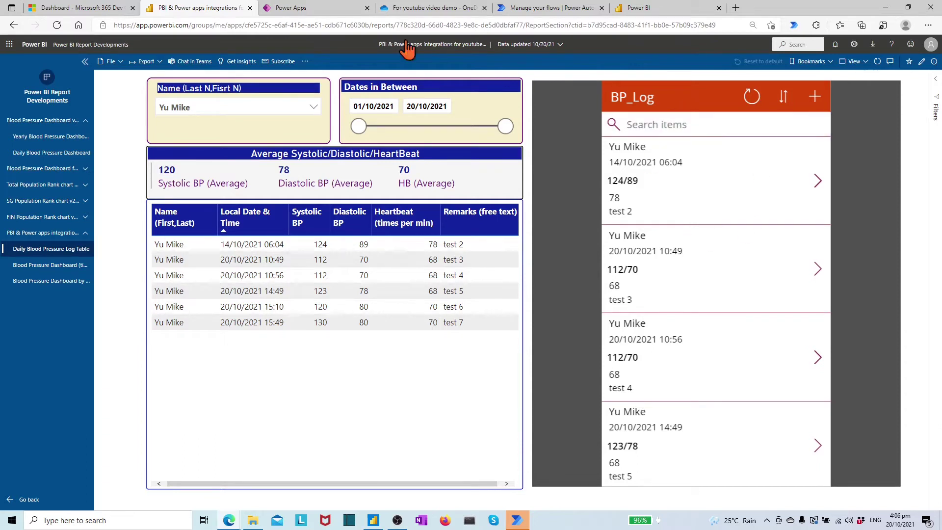
- Look over the Power Apps list, the OneDrive demo folder, the Power Automate flows and the Power BI Report Developments workspace
left_click(321, 9)
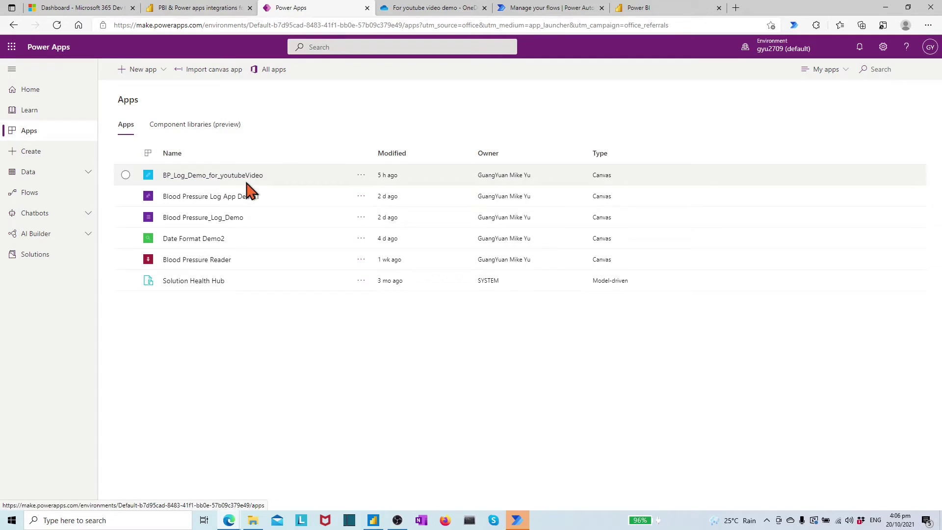
left_click(221, 14)
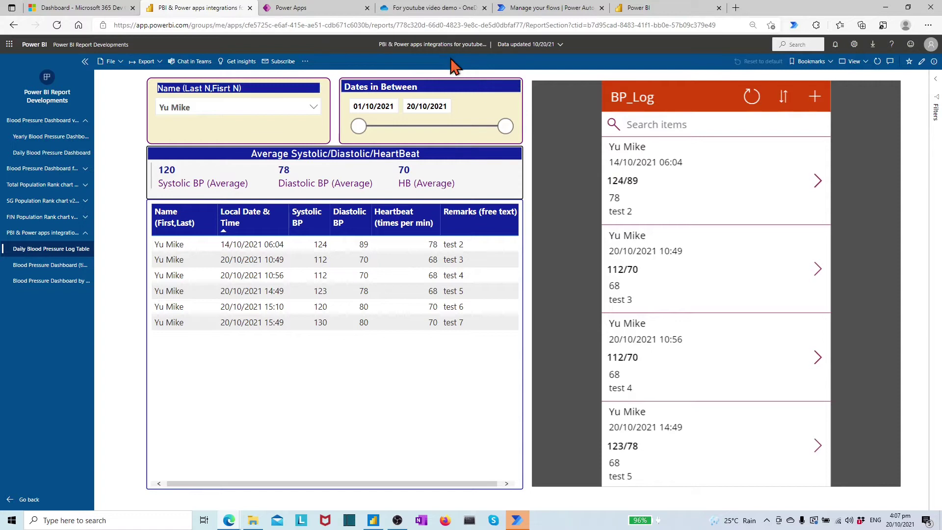
left_click(420, 10)
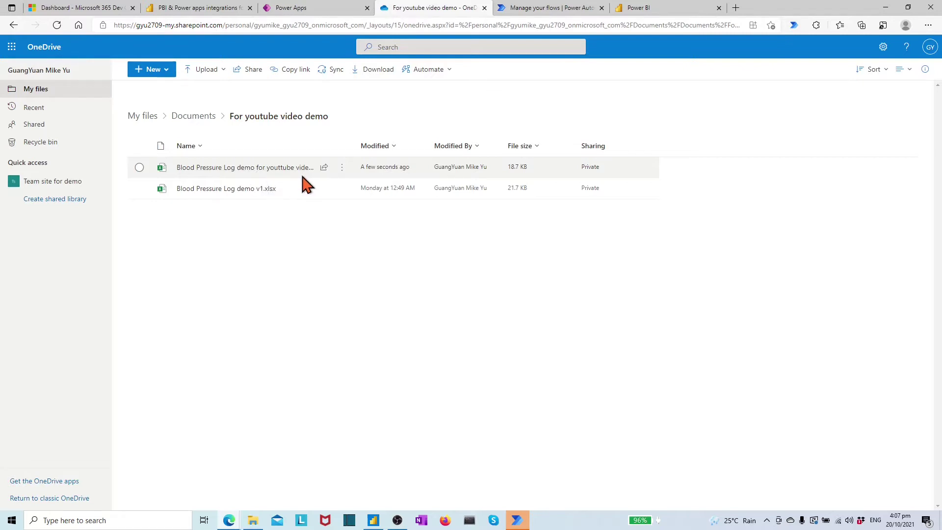
left_click(549, 12)
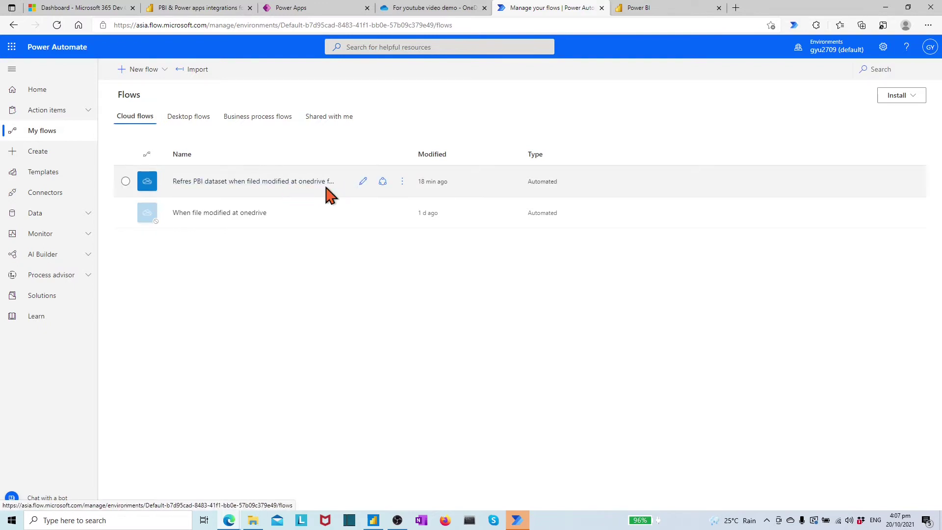
left_click(643, 13)
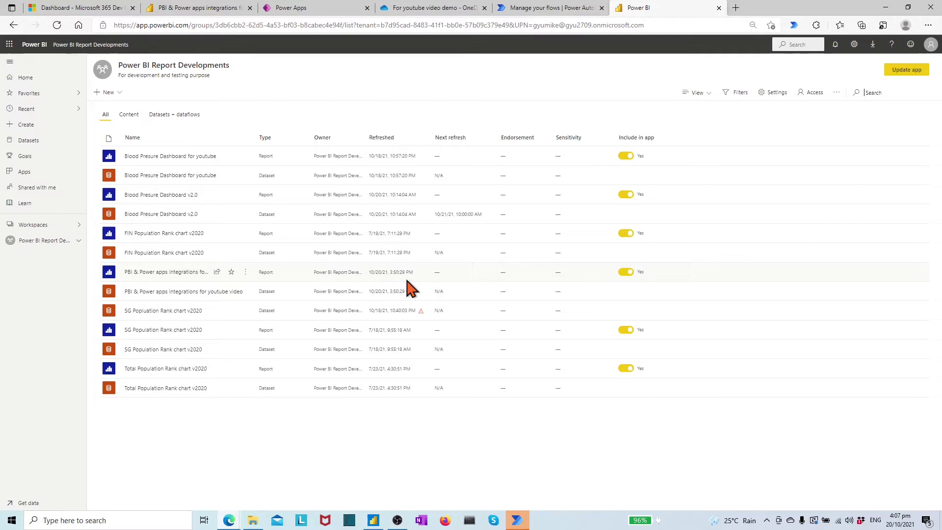
- In the Power BI report, start a new BP_Log record with the measured person's name and the date 20/10/2021
left_click(214, 11)
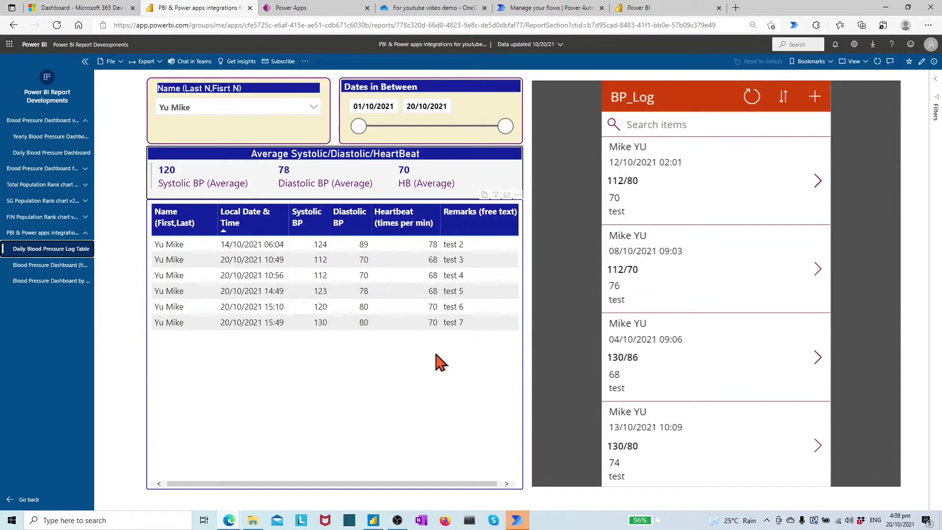
left_click(814, 100)
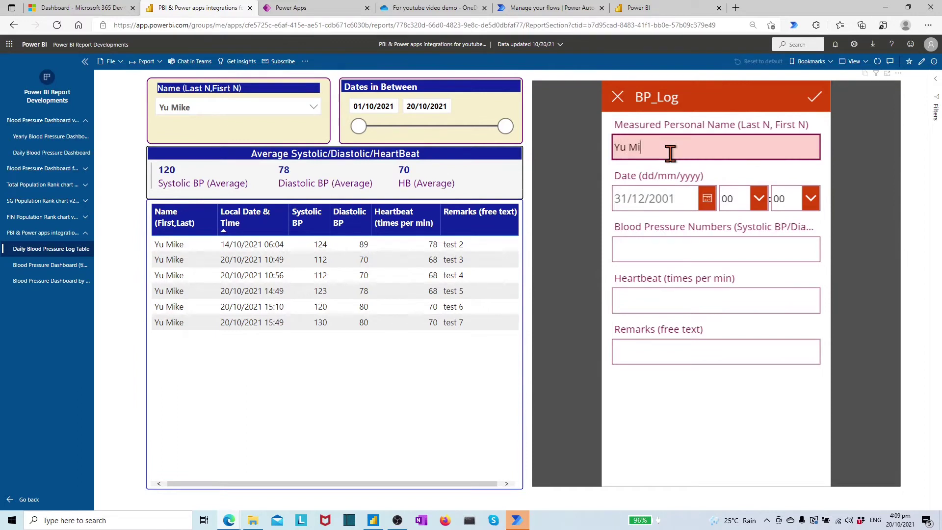
left_click(707, 198)
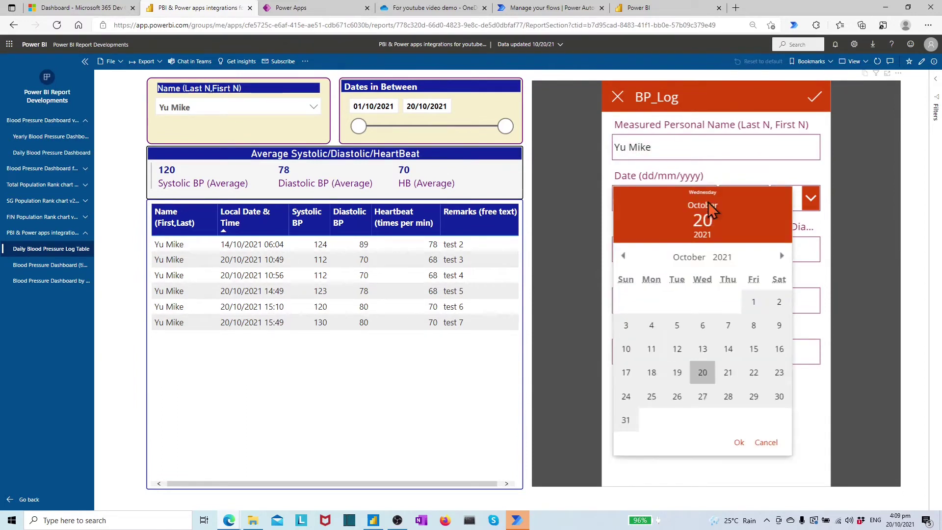
left_click(739, 442)
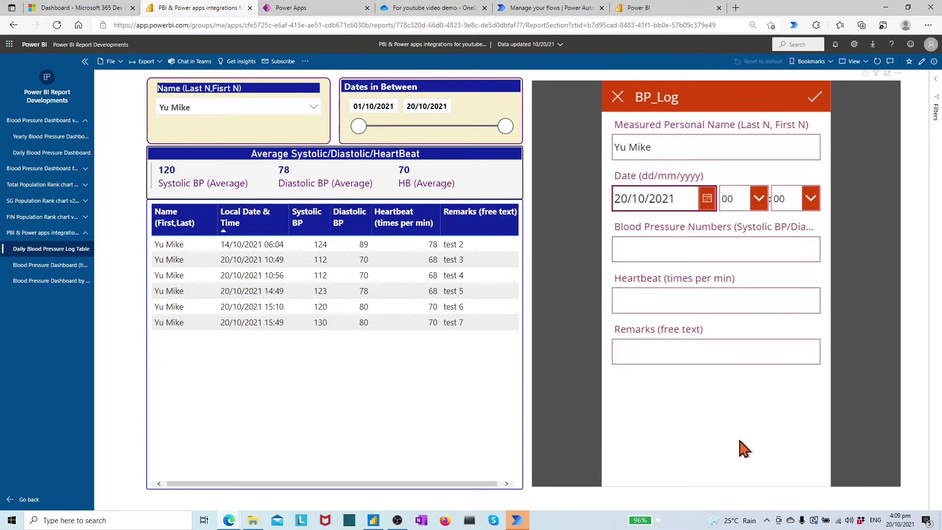
- Set the new record's time to 16:10
left_click(759, 199)
scroll(738, 312, "down", 4)
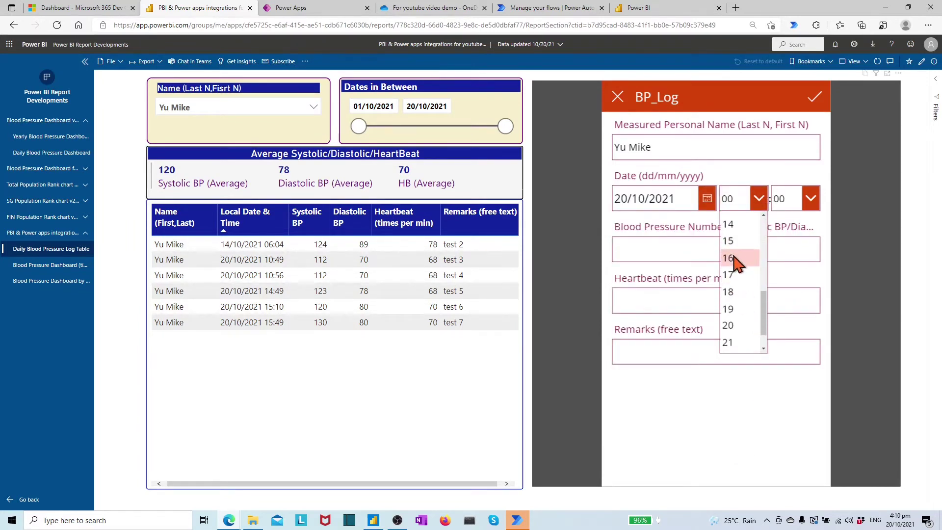
left_click(736, 316)
left_click(810, 198)
scroll(796, 293, "down", 3)
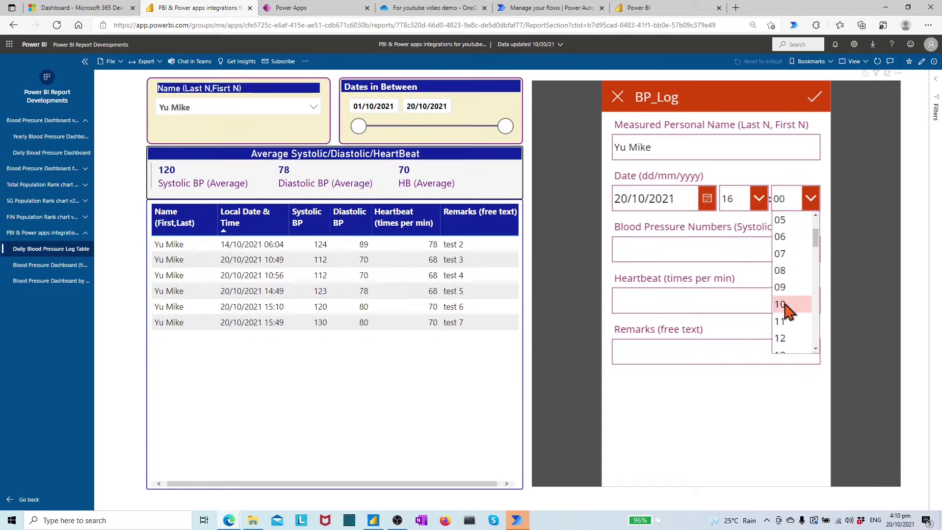
left_click(783, 315)
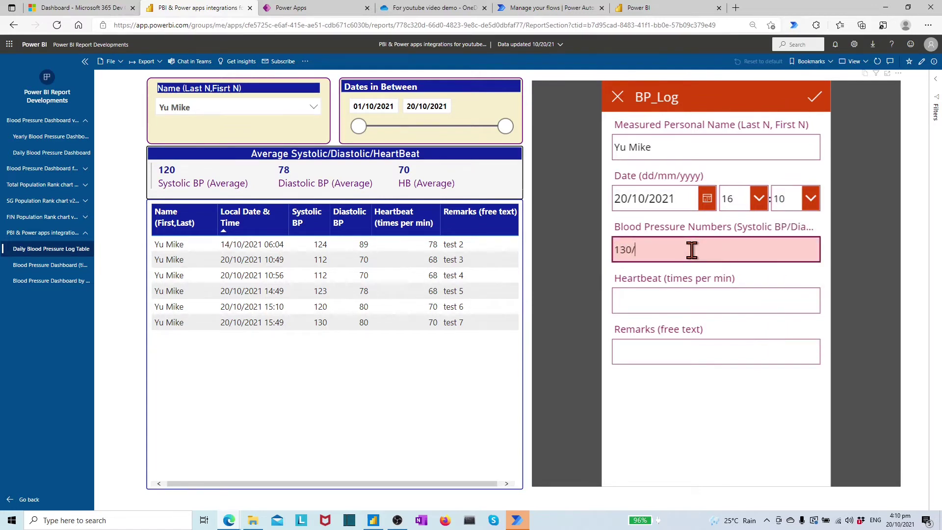
- Enter blood pressure 130/80, heartbeat 72 and the remark "test 8", and save the record
left_click(643, 301)
type("72")
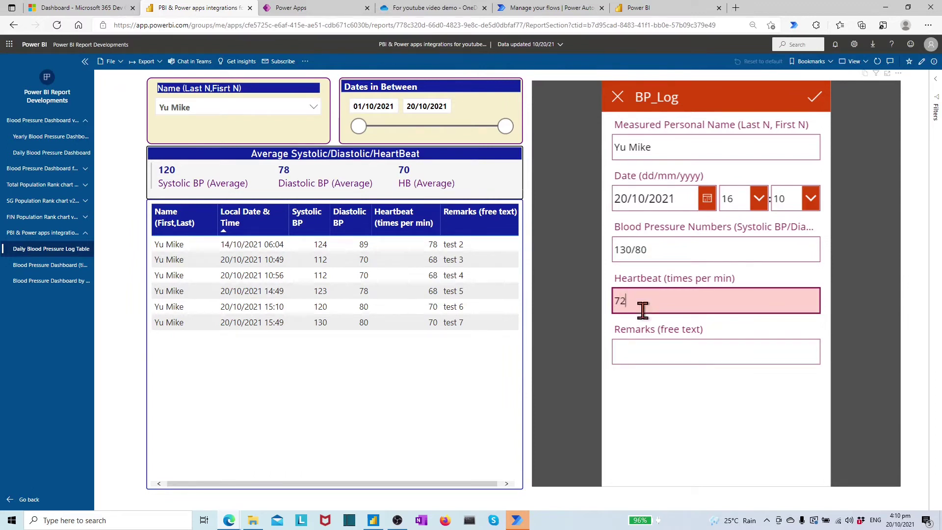
left_click(644, 352)
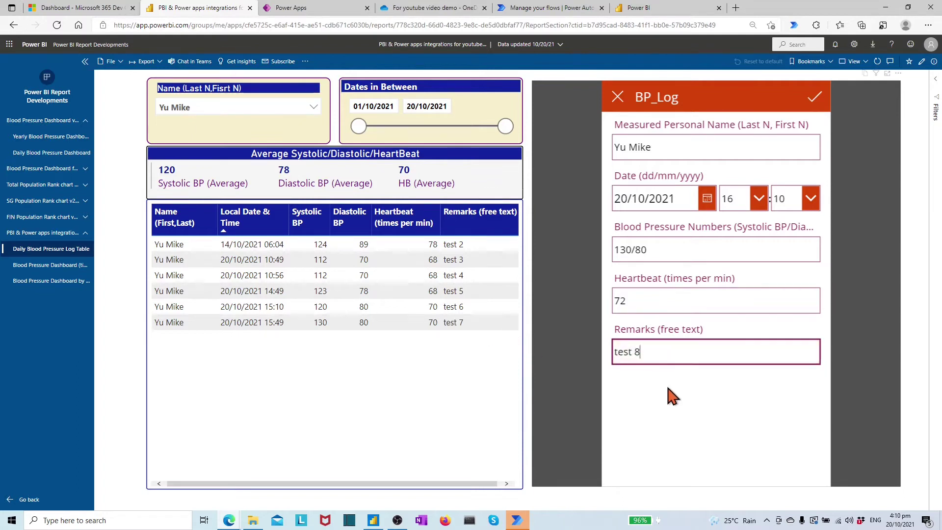
left_click(815, 101)
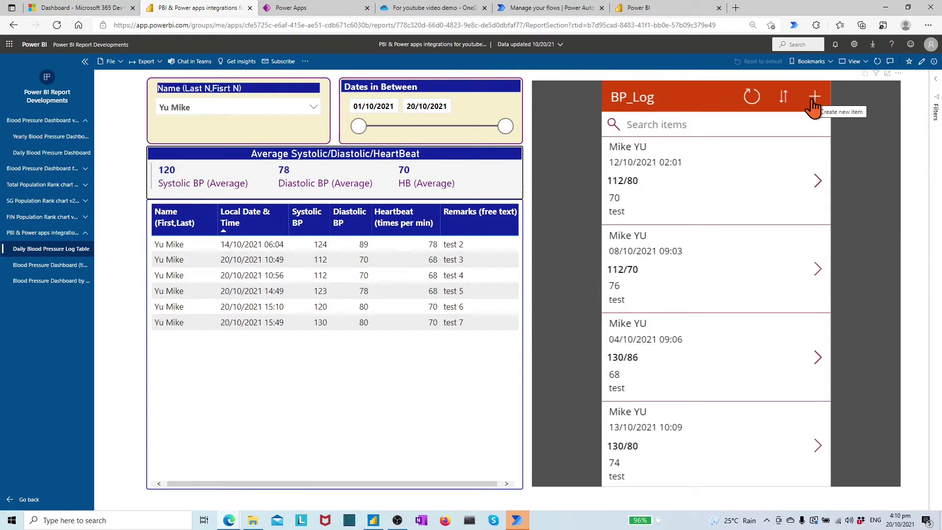
- Reverse the BP_Log list's sort order and locate the new "test 8" record
scroll(744, 328, "down", 1)
left_click(783, 97)
scroll(744, 279, "down", 5)
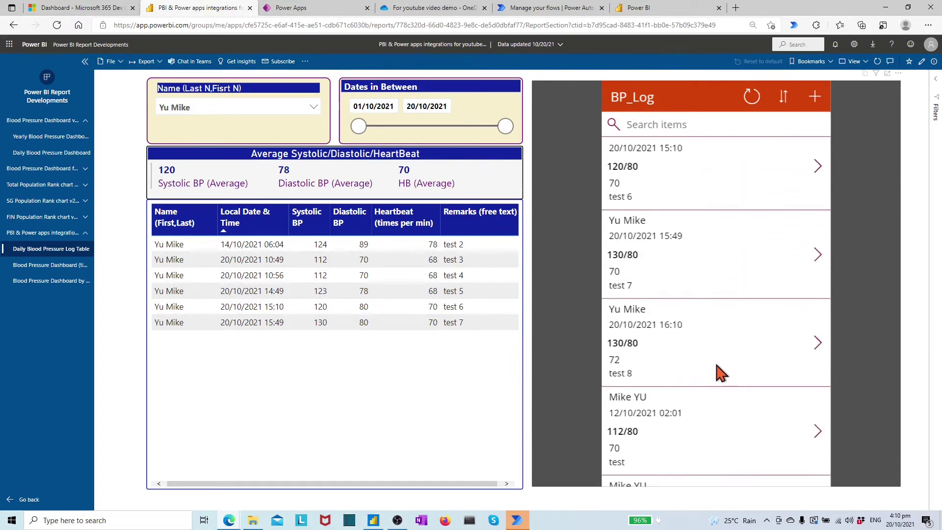
- Refresh the OneDrive demo folder and view the Power Automate run history of the flow that refreshes the PBI dataset
left_click(403, 10)
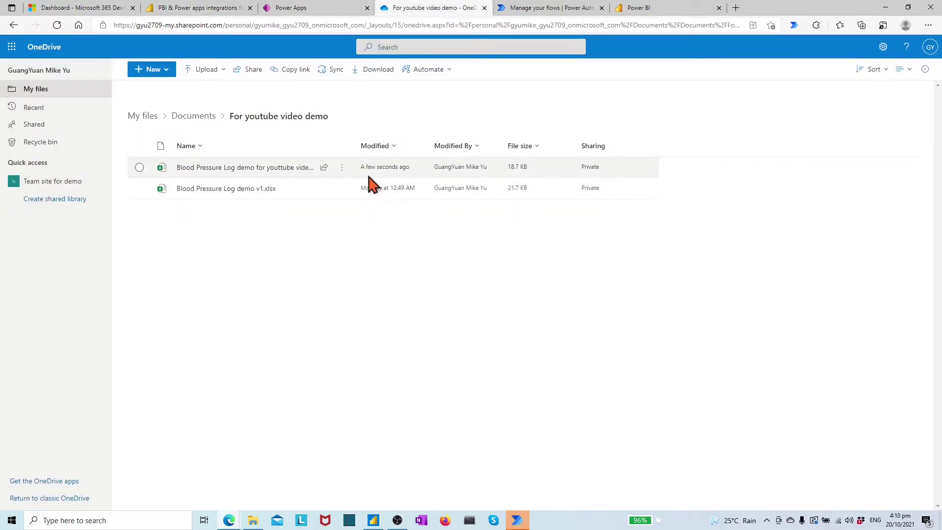
left_click(57, 26)
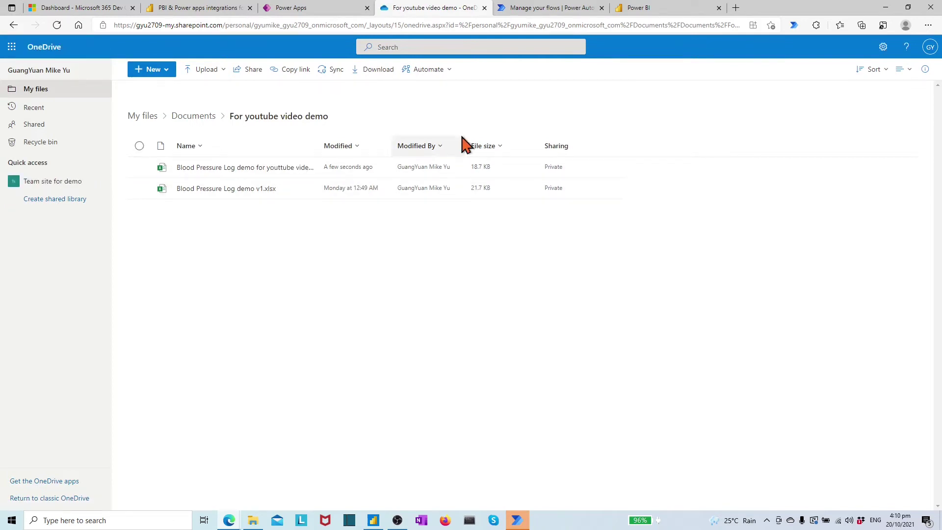
left_click(540, 8)
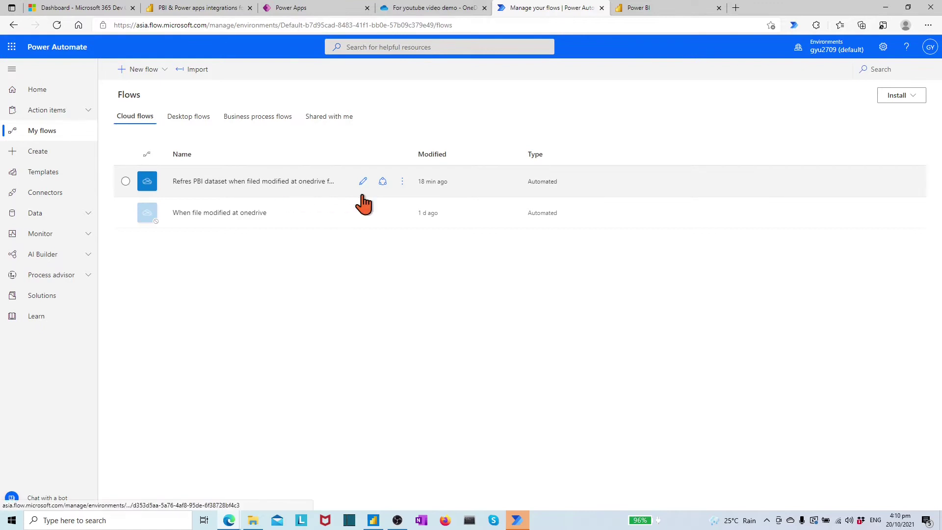
left_click(402, 182)
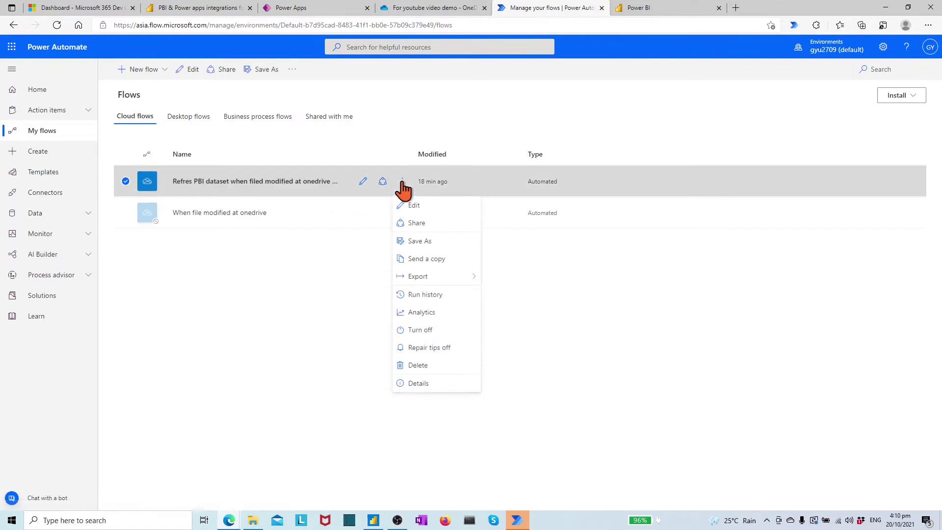
left_click(425, 295)
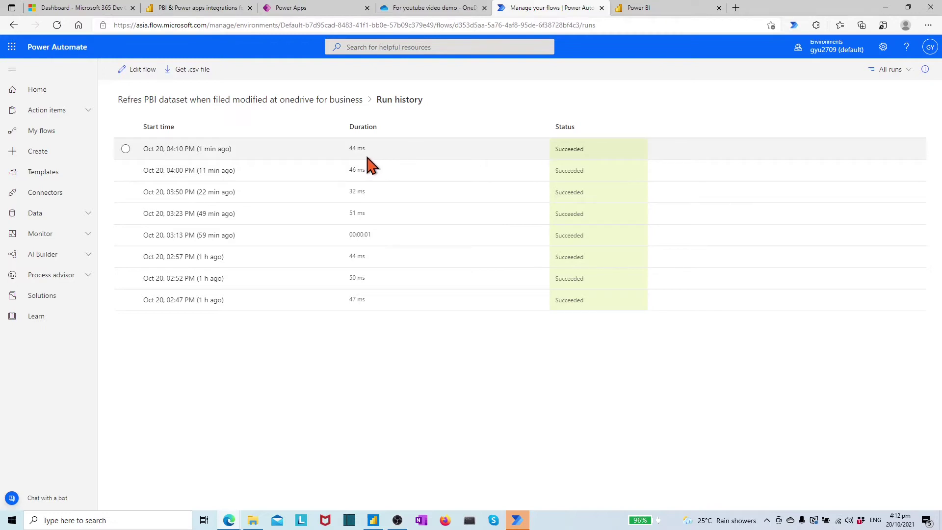
- Reload the Power BI workspace to check the dataset's refresh time, and refresh the visuals in the integration report
left_click(639, 9)
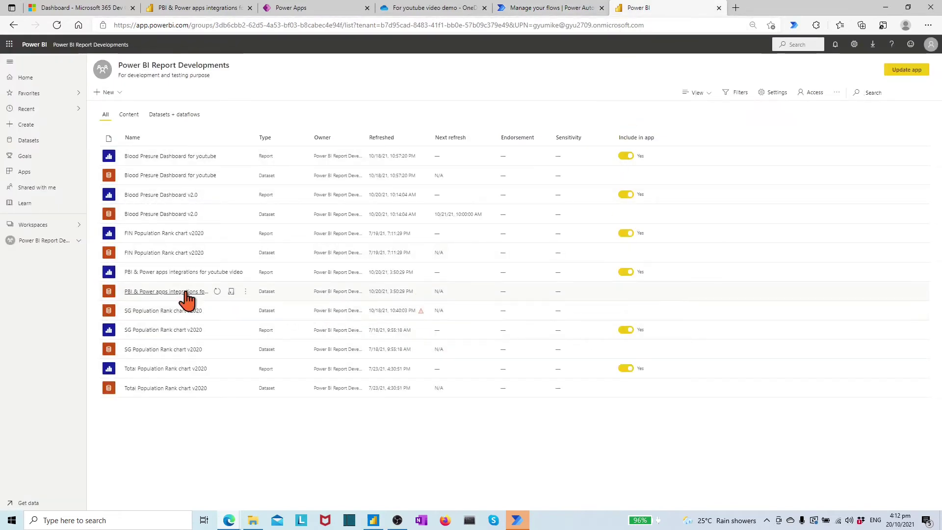
left_click(57, 26)
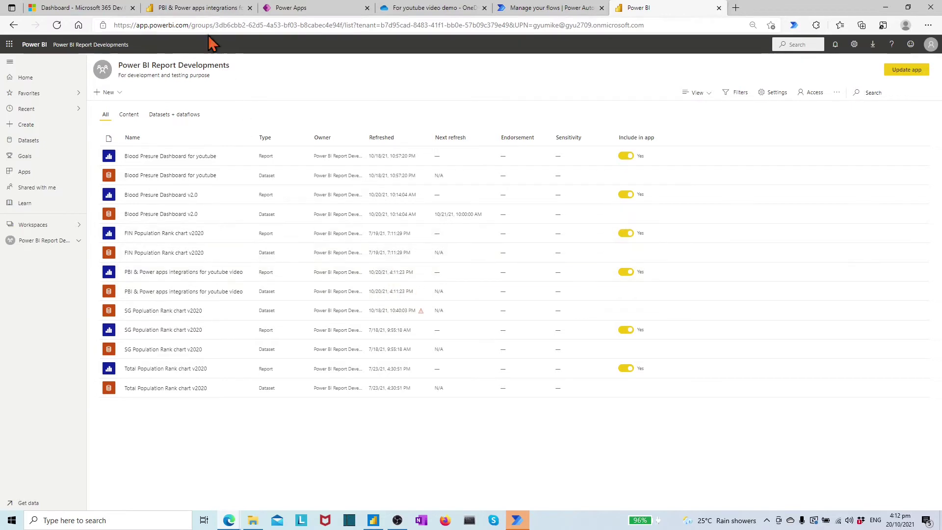
left_click(199, 9)
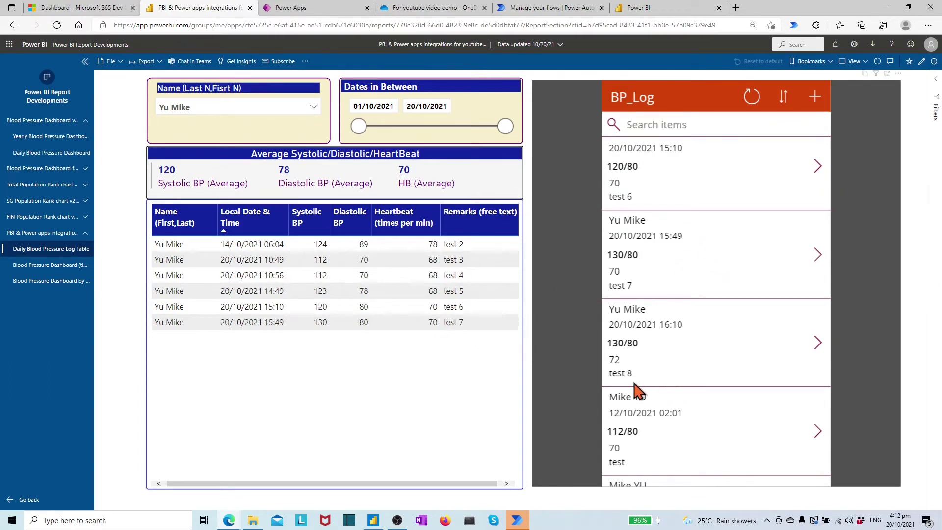
left_click(878, 62)
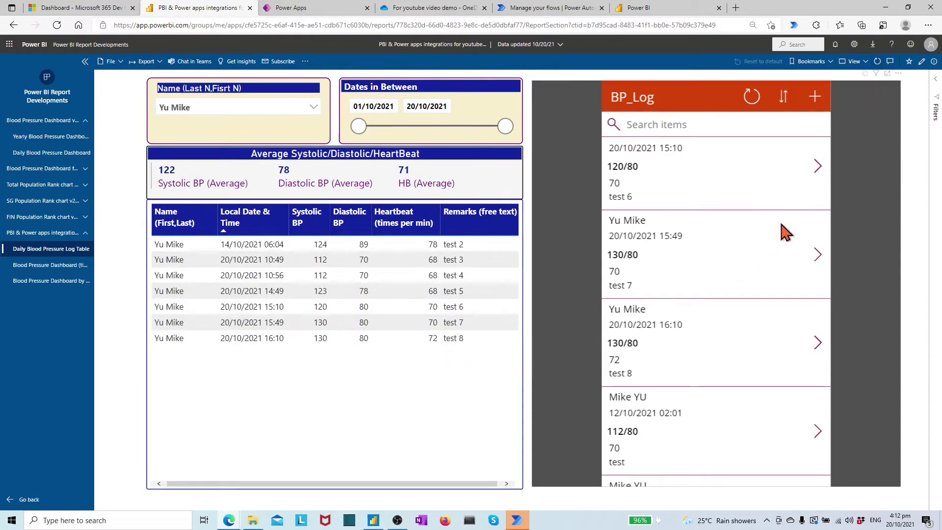
- Reopen the Daily Blood Pressure Log Table page and reverse the sort order of its BP_Log list
left_click(61, 250)
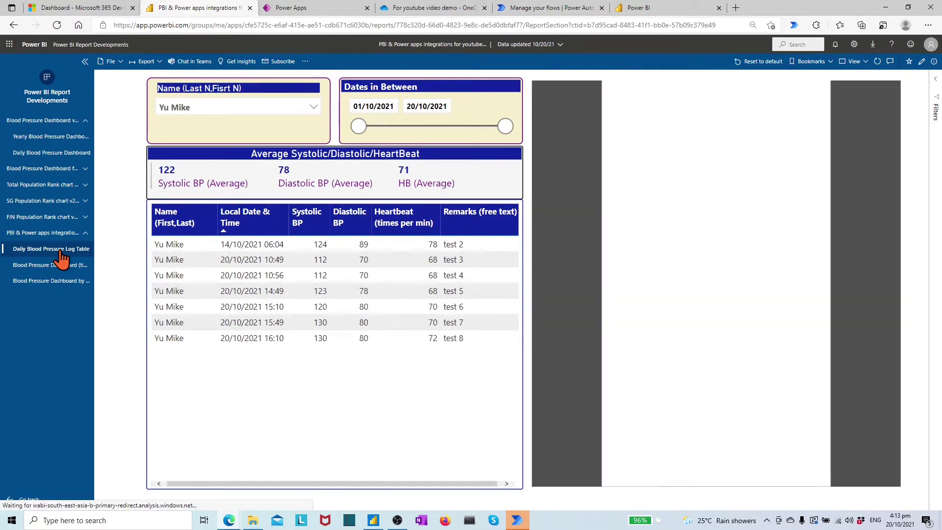
left_click(784, 98)
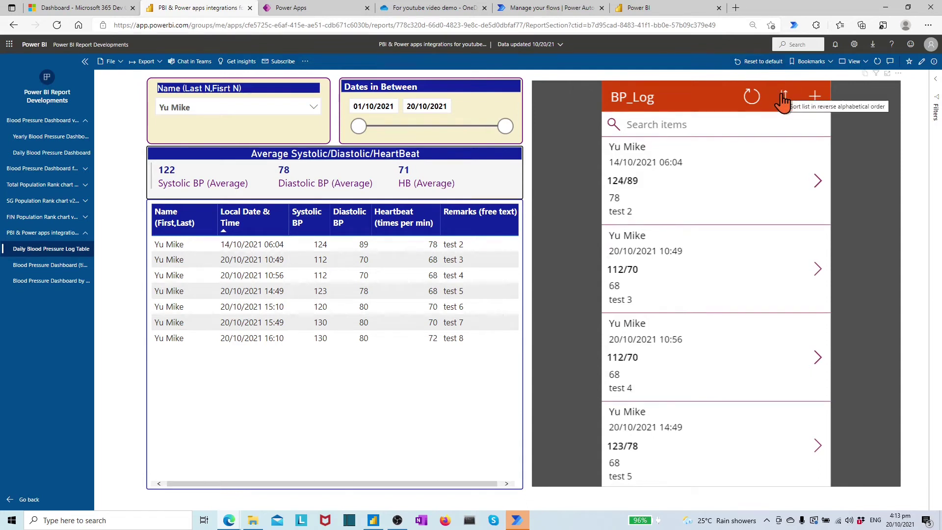
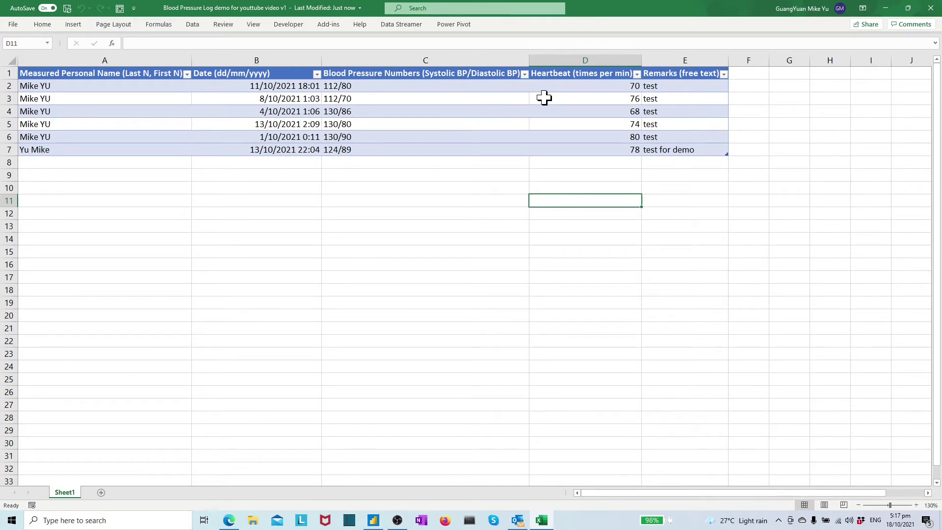
- In the Excel blood pressure log workbook, examine the name, date, blood pressure, heartbeat and remarks column headers
left_click(76, 76)
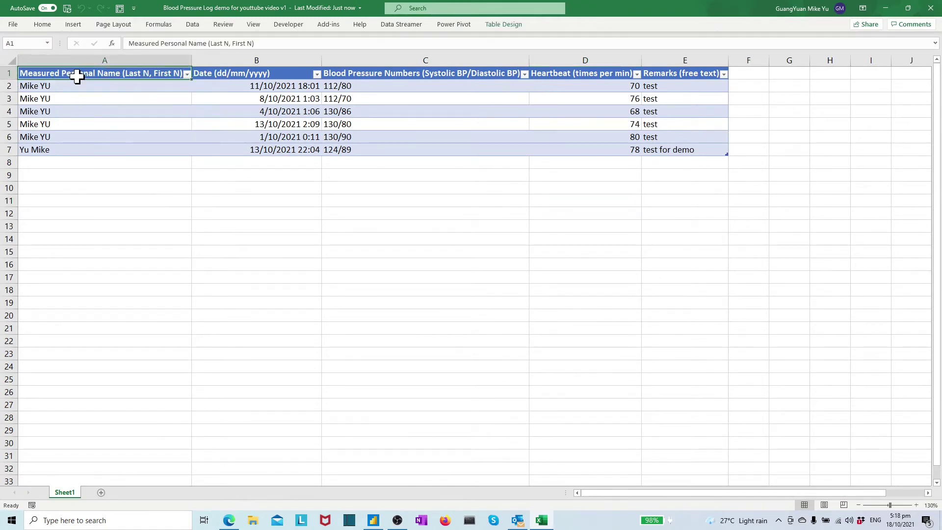
left_click(215, 75)
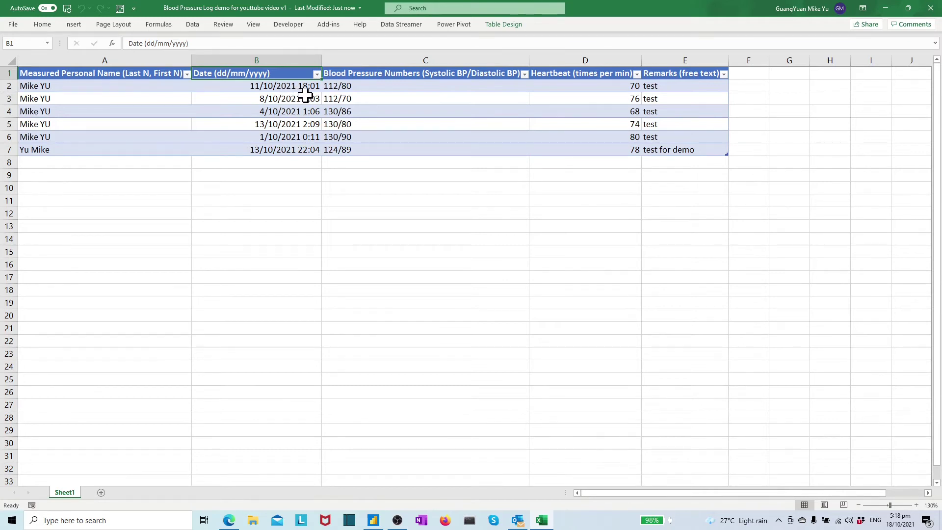
left_click(366, 75)
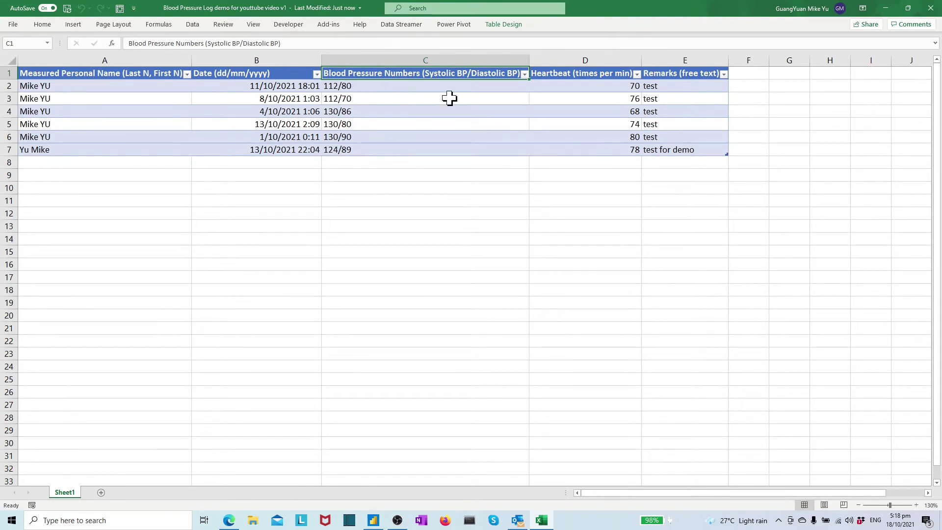
left_click(572, 75)
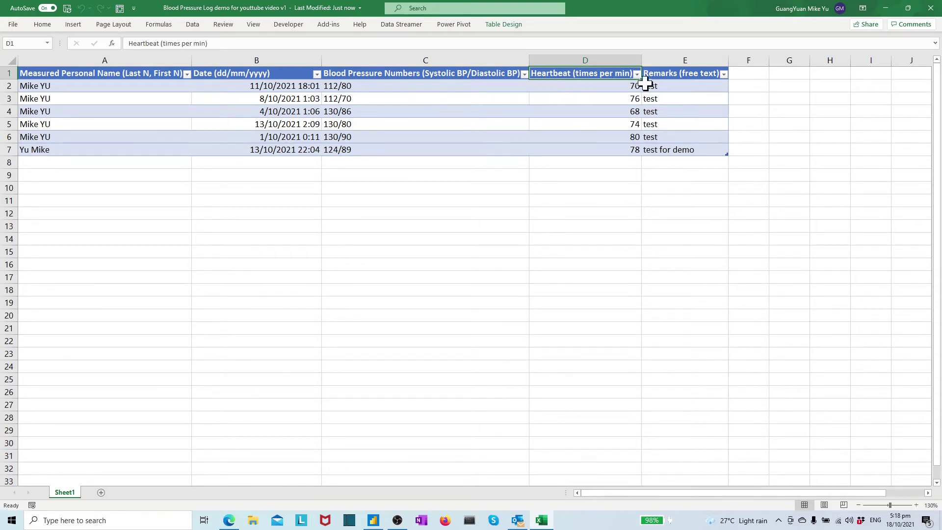
left_click(677, 74)
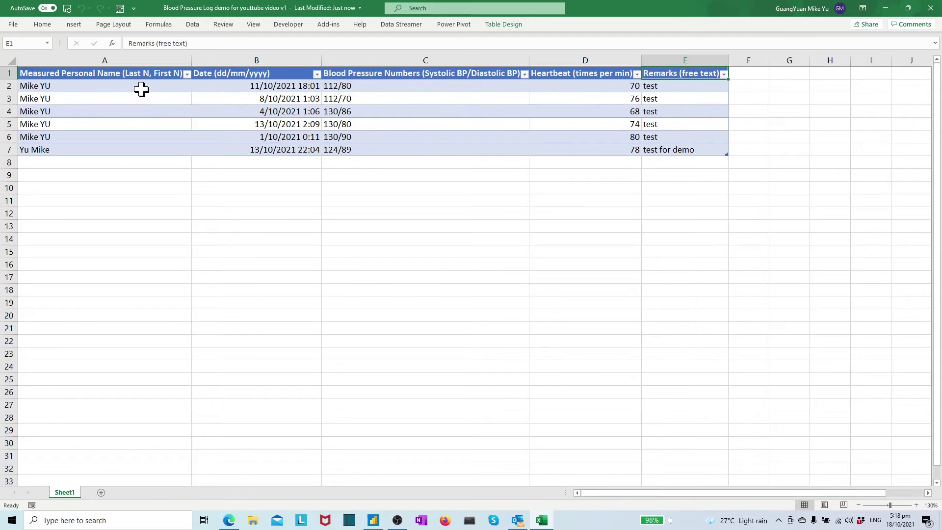
- Select part of the blood pressure table, check its table name in the table design settings, and close the workbook
left_click_drag(88, 73, 424, 137)
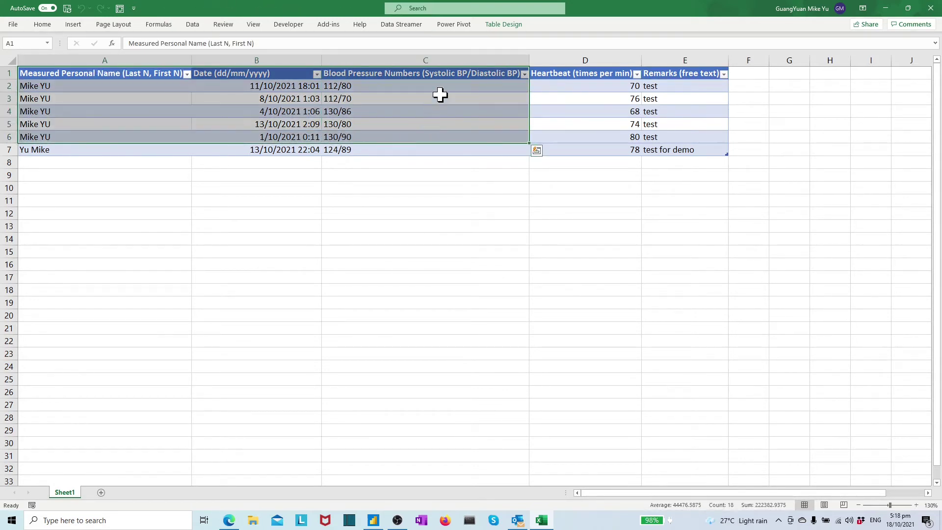
left_click(499, 25)
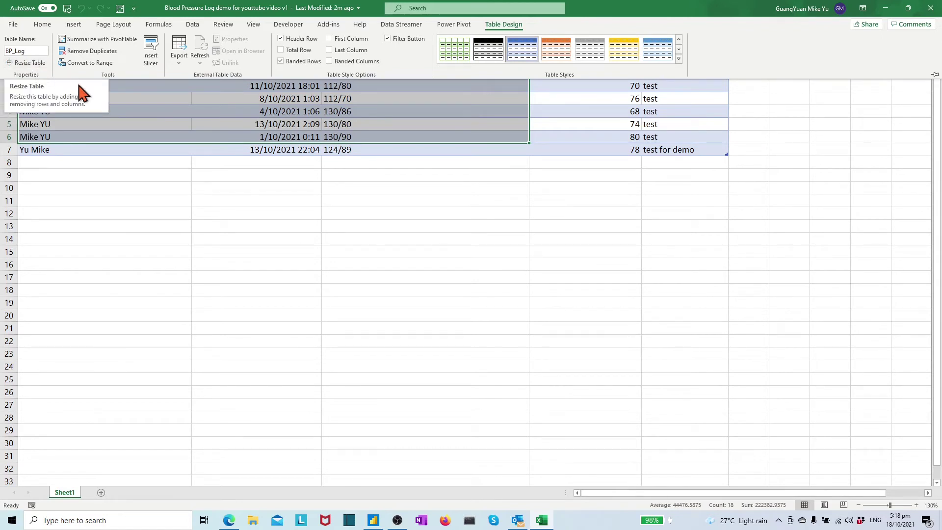
left_click(215, 151)
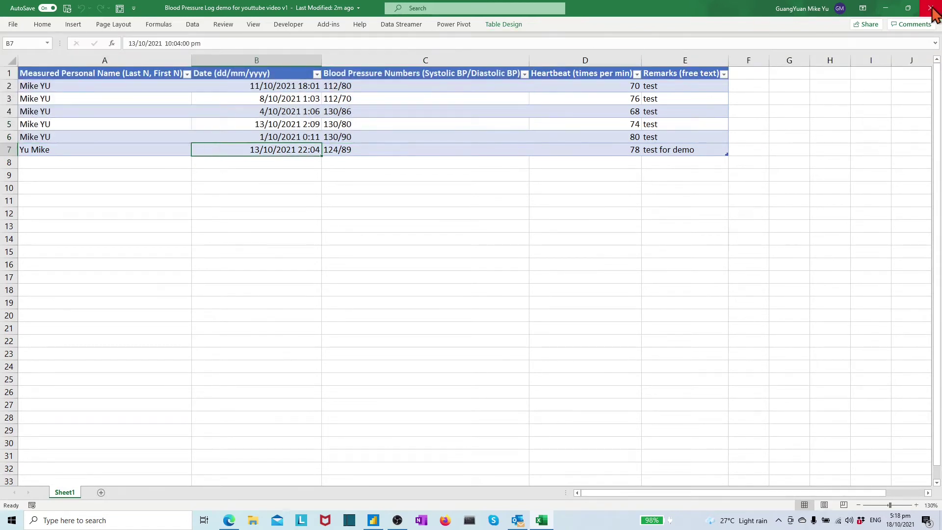
left_click(931, 8)
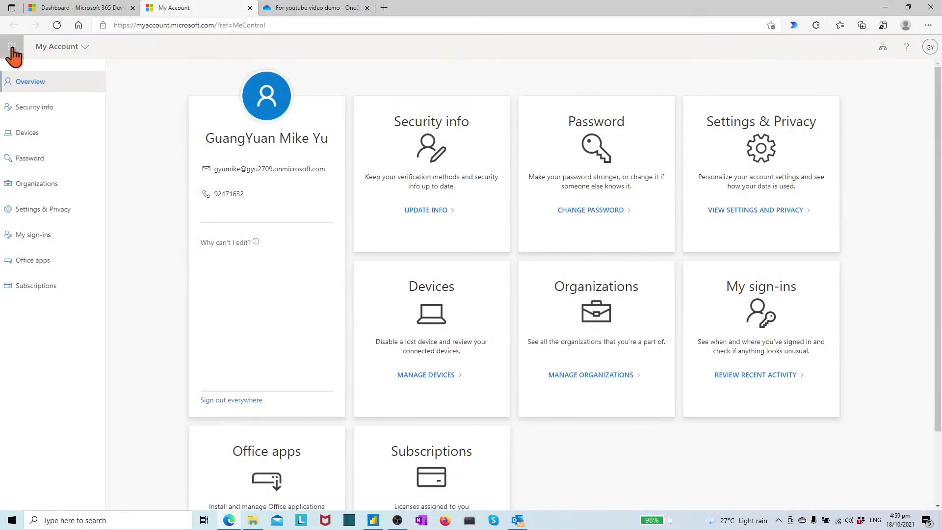
- Switch from the Microsoft account page to Power Apps and start creating an app from Excel Online data
left_click(12, 48)
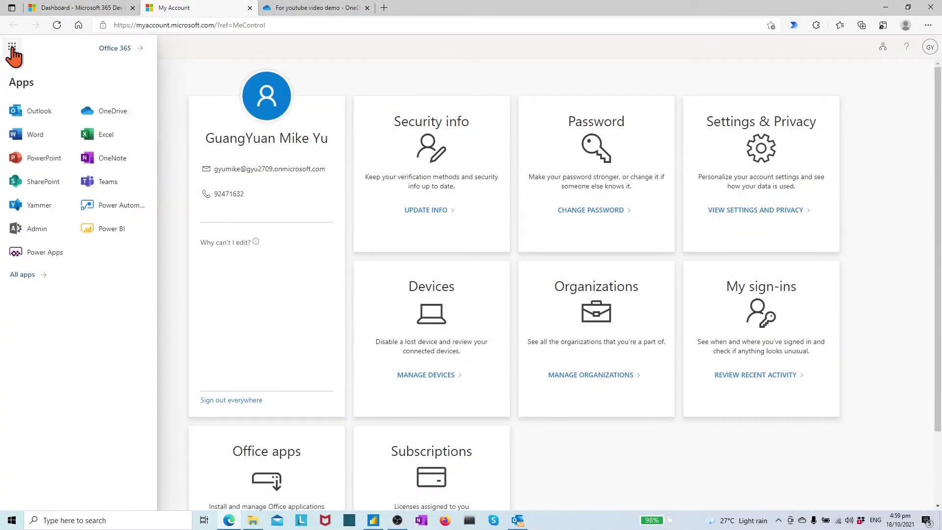
left_click(48, 252)
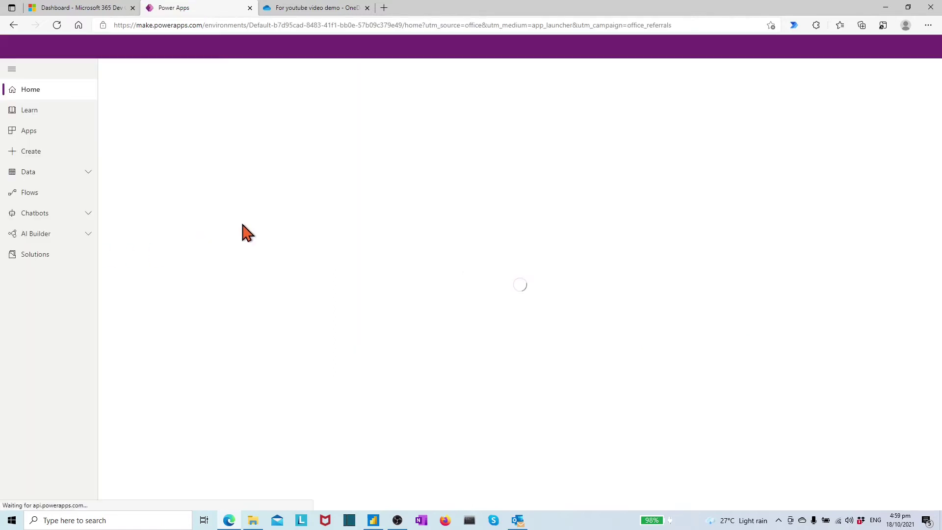
left_click(29, 152)
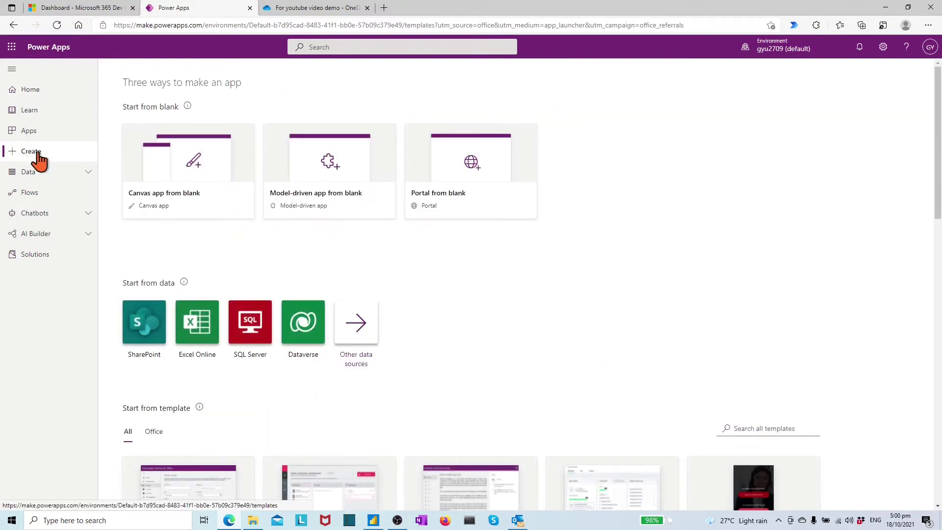
left_click(203, 329)
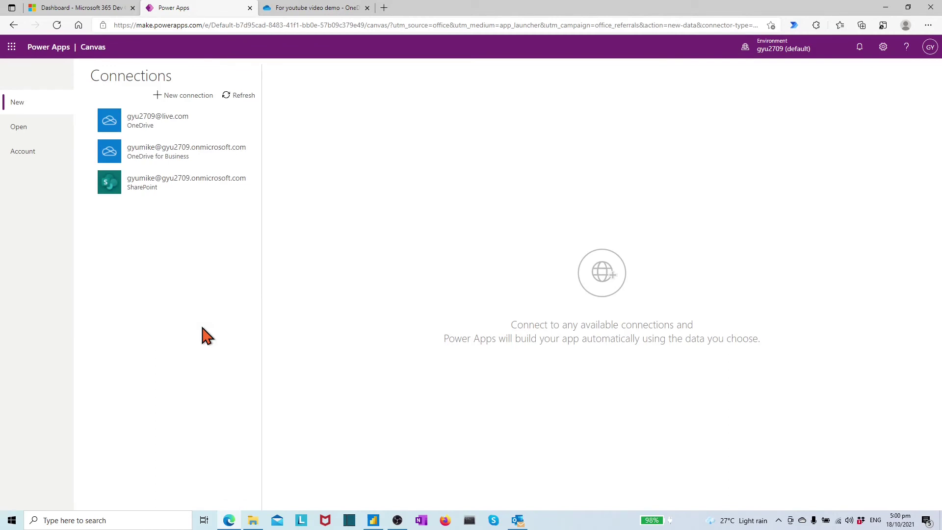
- Build the app from the BP_Log table of "Blood Pressure Log demo for youttube video v1.xlsx" in OneDrive for Business, folder Documents/For youtube video demo
left_click(170, 149)
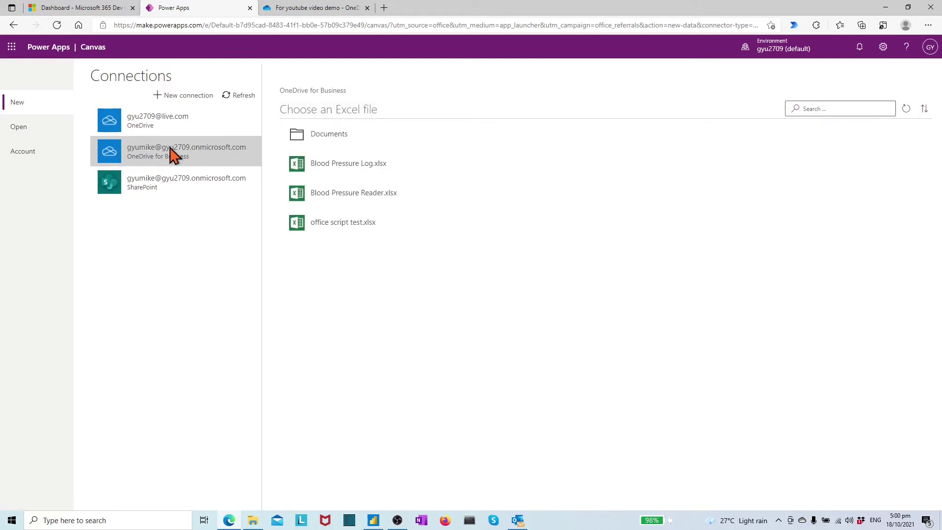
left_click(326, 140)
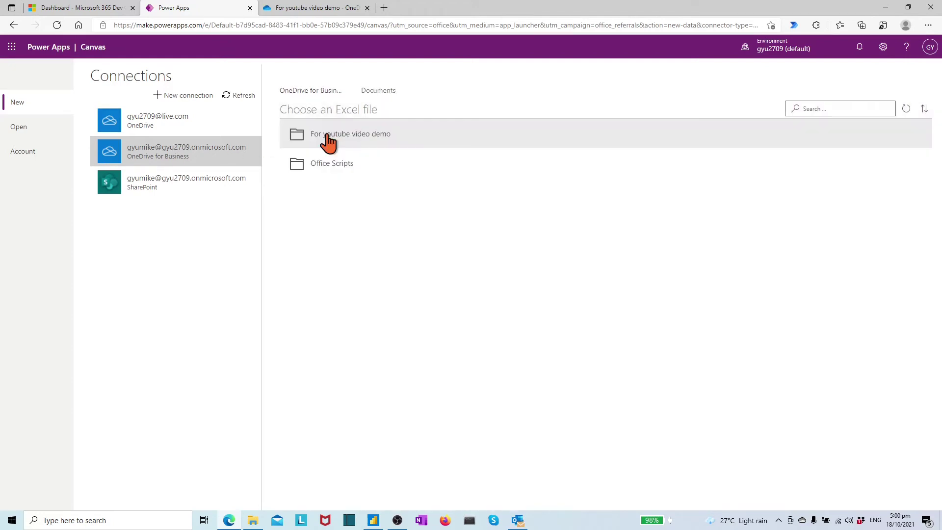
left_click(344, 145)
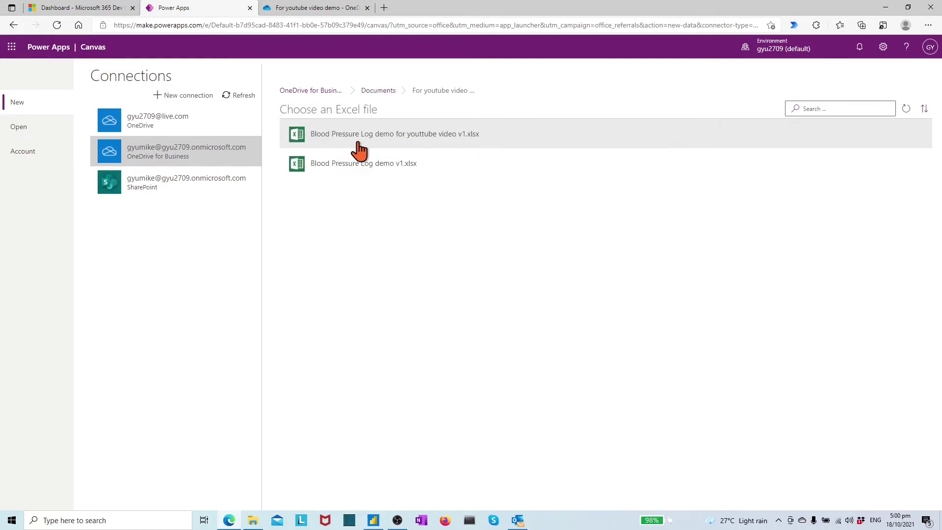
left_click(425, 140)
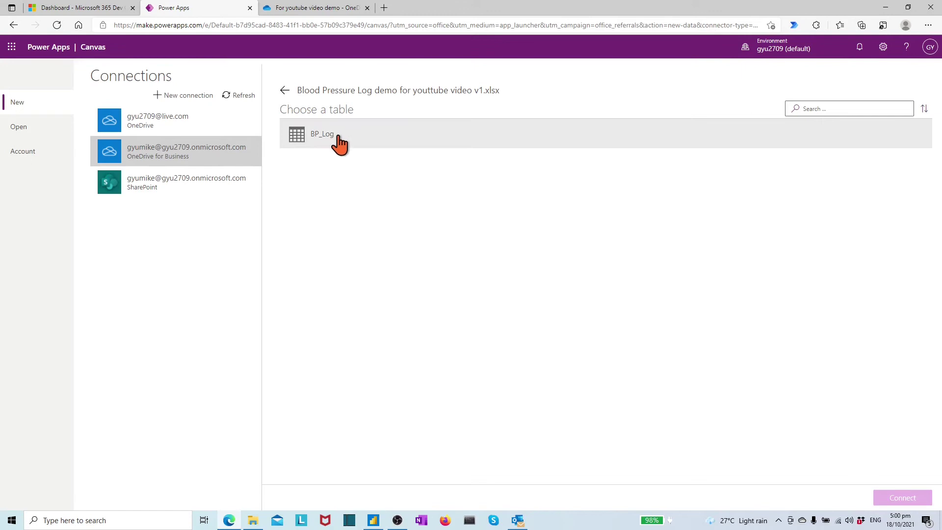
left_click(308, 145)
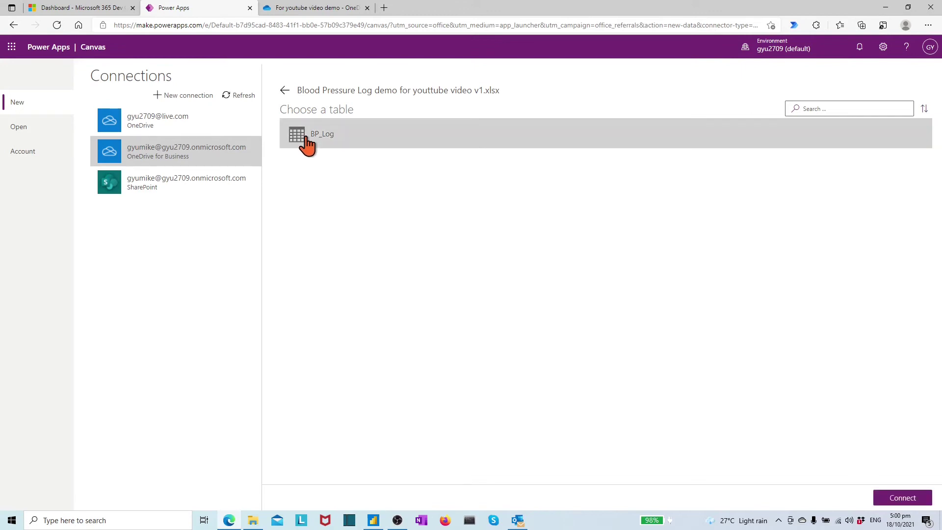
left_click(900, 509)
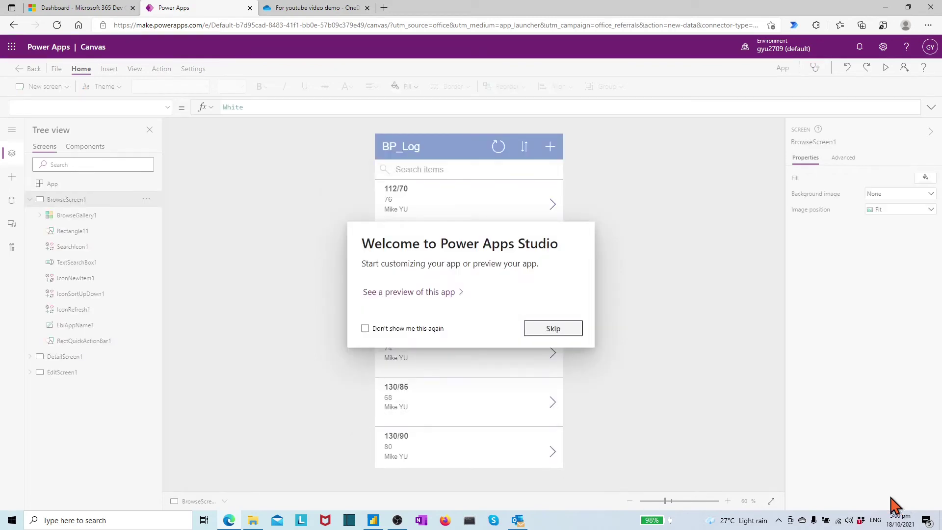
left_click(552, 332)
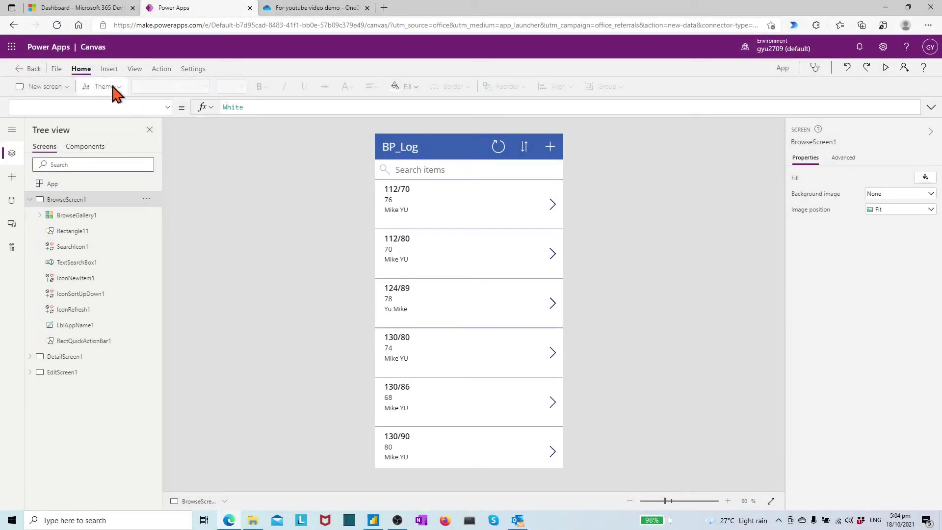
- Apply the standard Coral theme to the BP_Log app
left_click(118, 87)
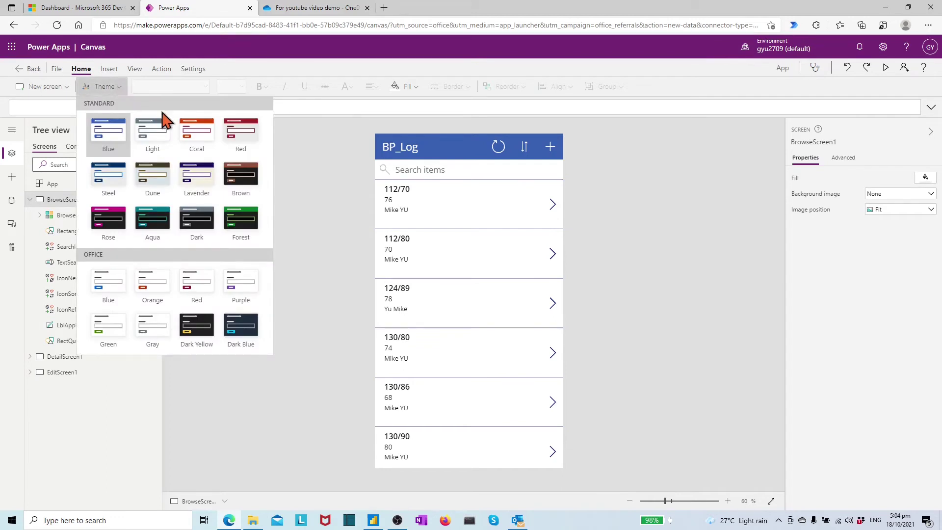
left_click(200, 138)
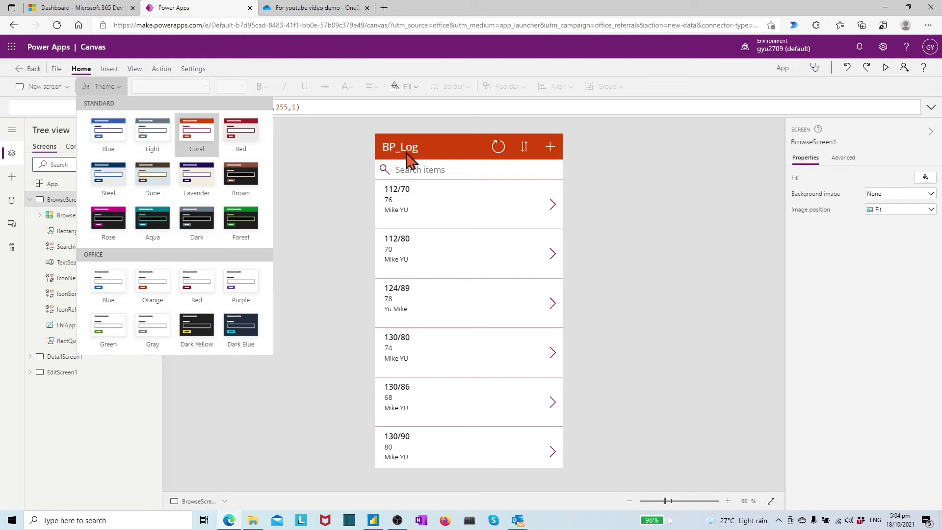
left_click(315, 152)
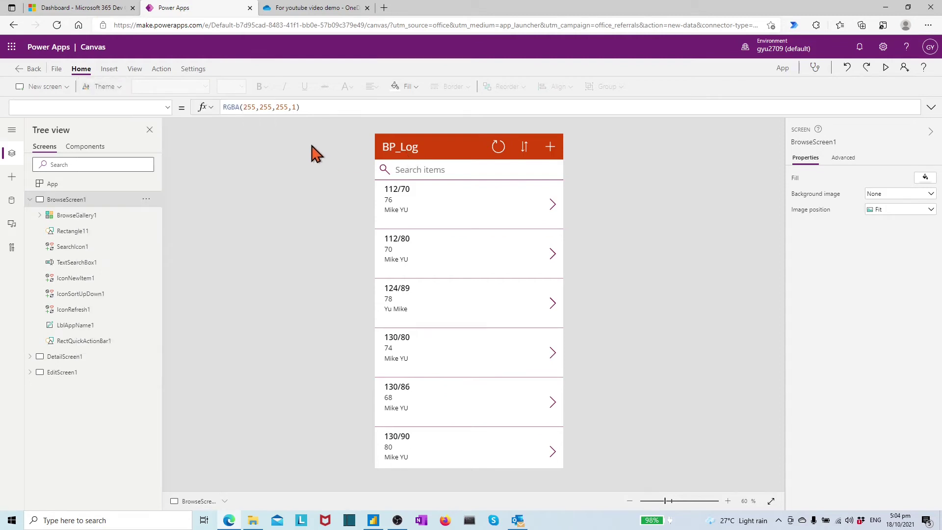
- Expand BrowseGallery1 on BrowseScreen1 and examine the gallery, its separator, next arrow and body label
left_click(31, 200)
left_click(31, 200)
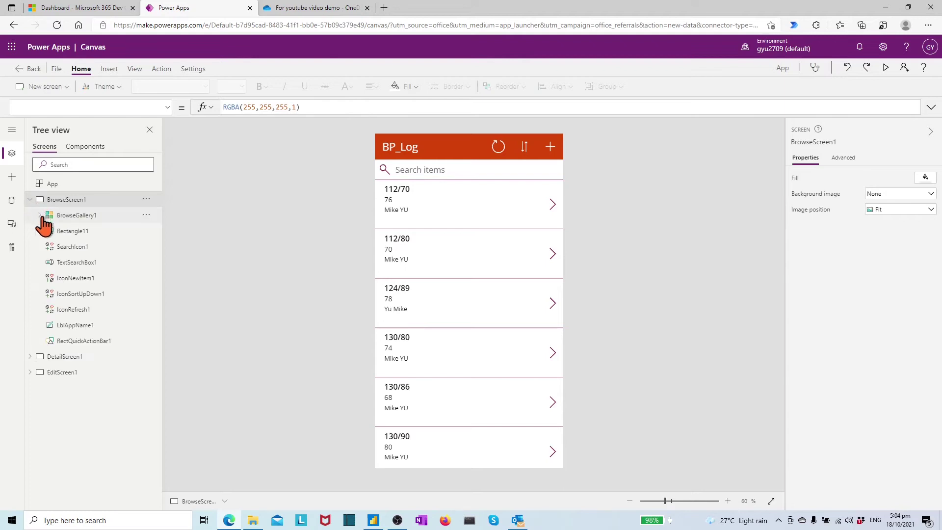
left_click(41, 216)
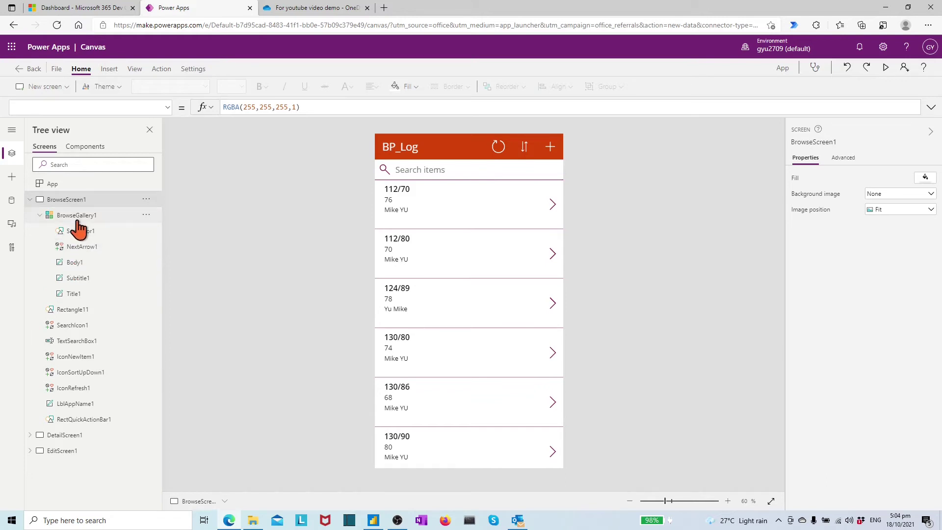
left_click(41, 216)
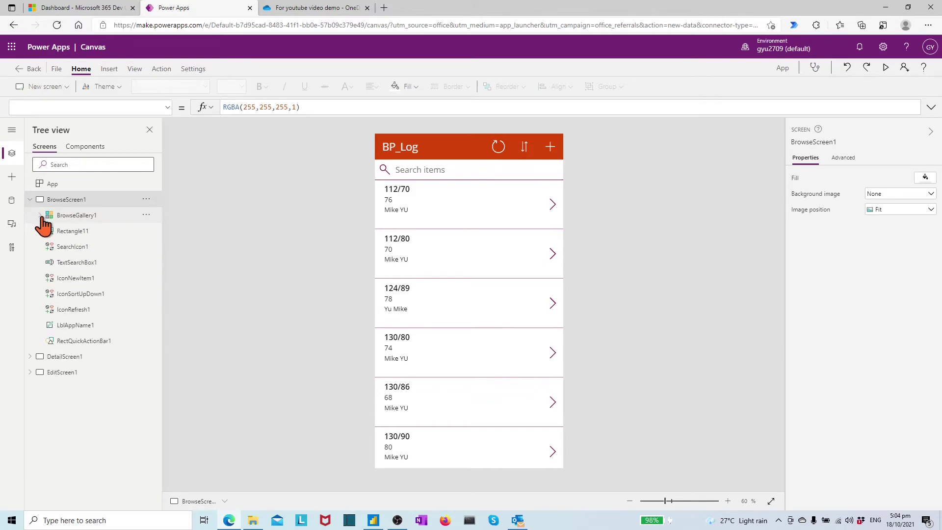
left_click(40, 216)
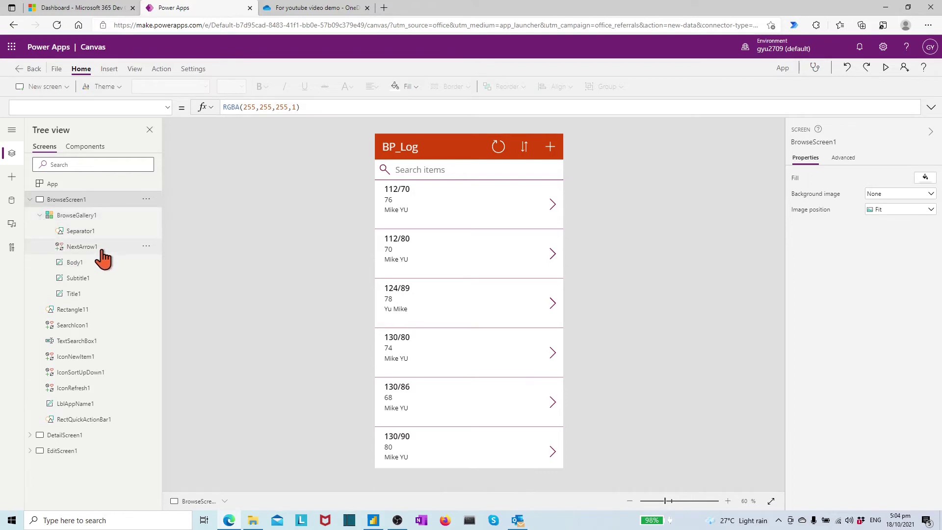
left_click(77, 219)
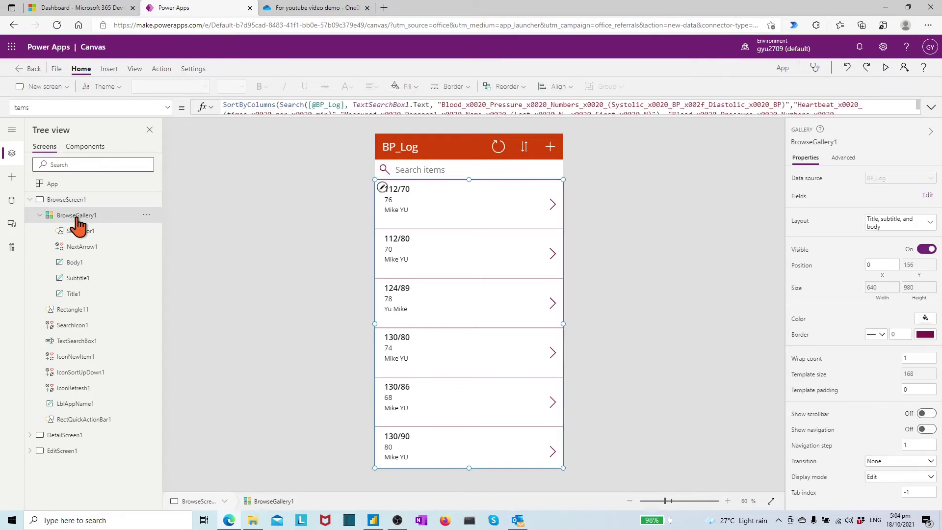
left_click(80, 232)
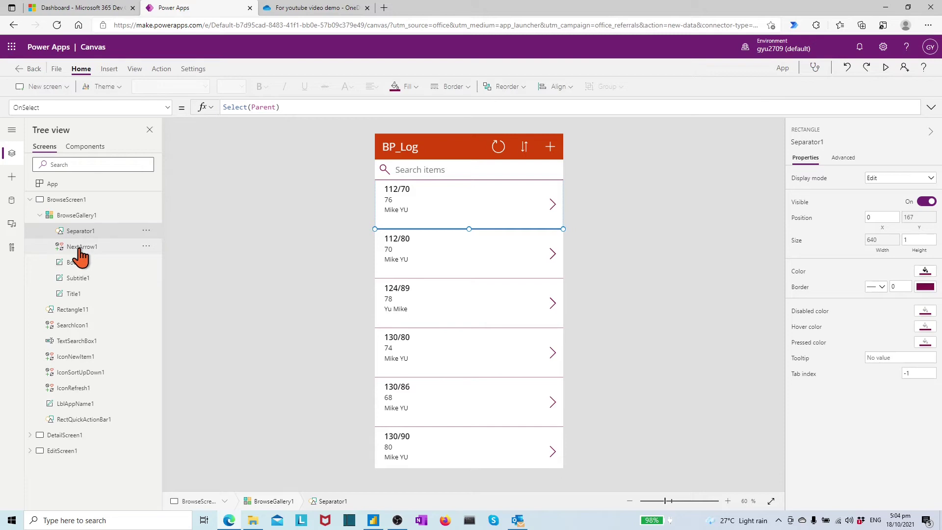
left_click(80, 247)
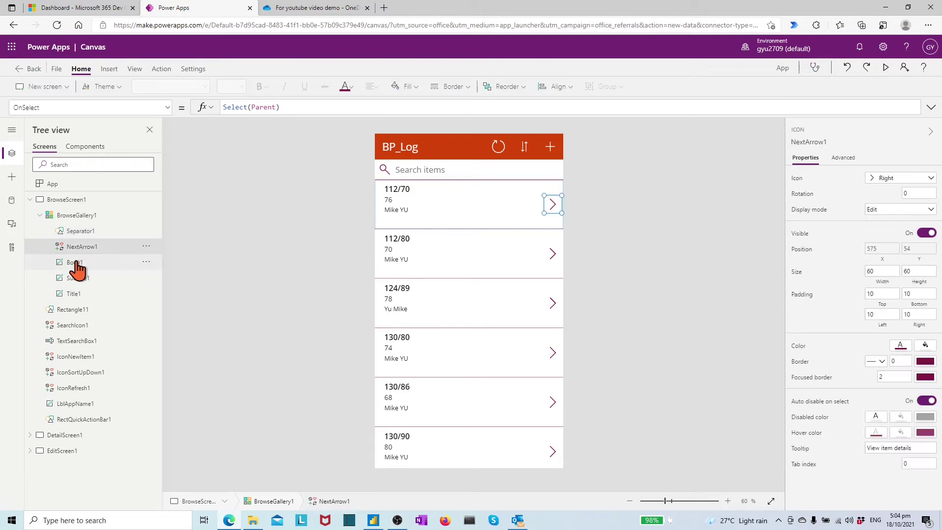
left_click(465, 211)
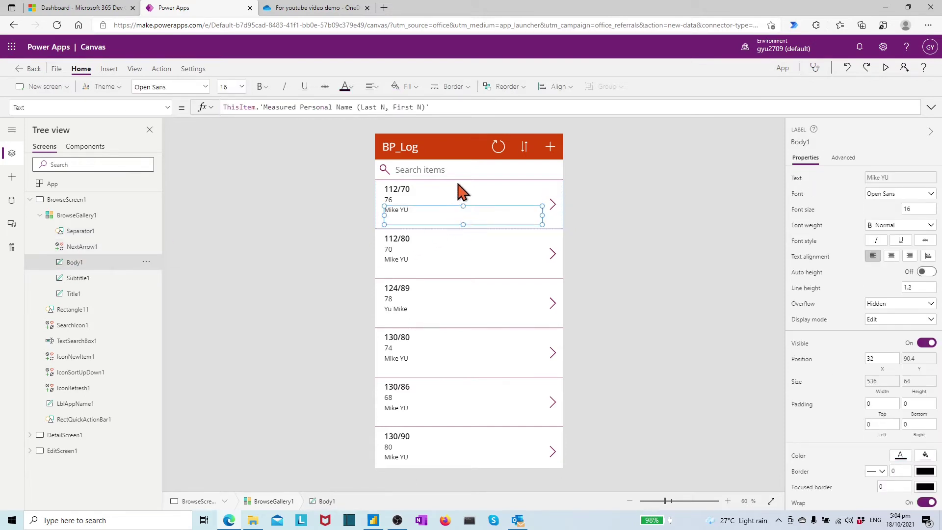
- Enlarge the BrowseGallery1 row template to about 311 high and move its text labels lower, with the title at Y 72
left_click(463, 192)
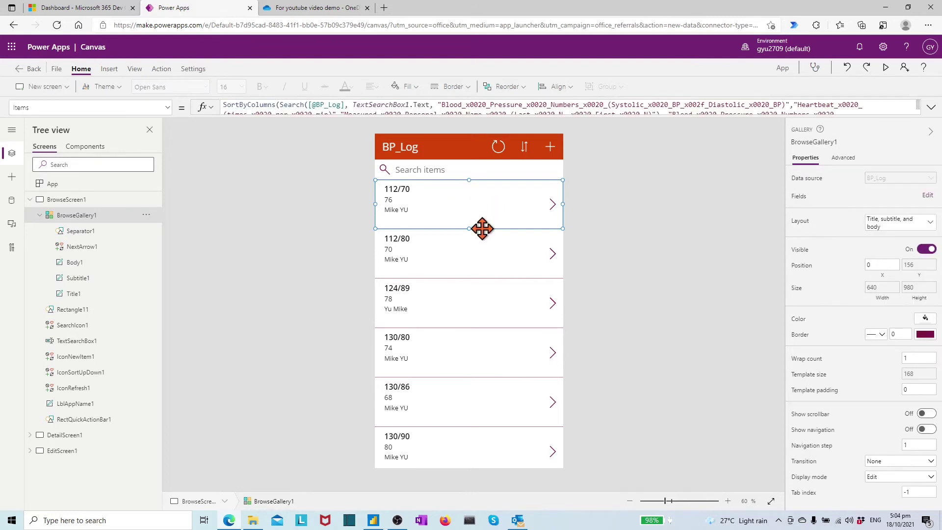
left_click_drag(468, 228, 472, 270)
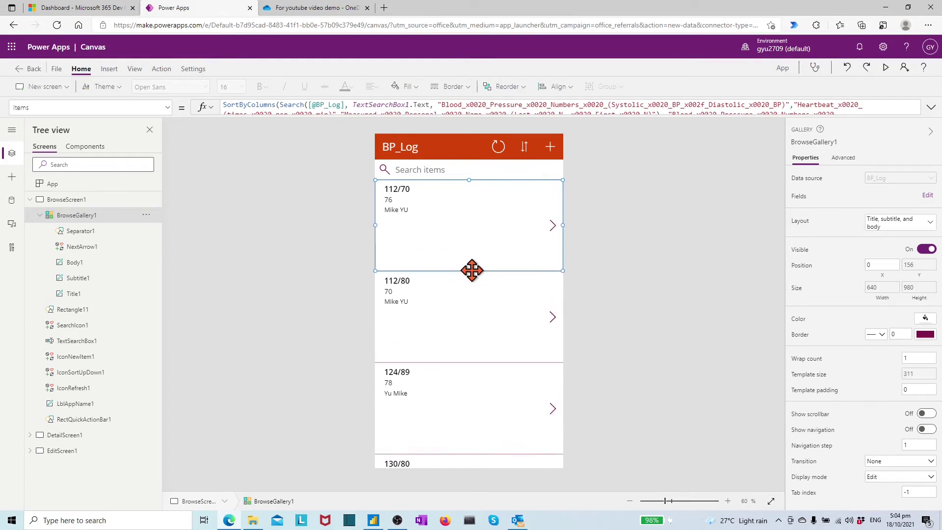
left_click(409, 211)
left_click_drag(409, 211, 452, 207)
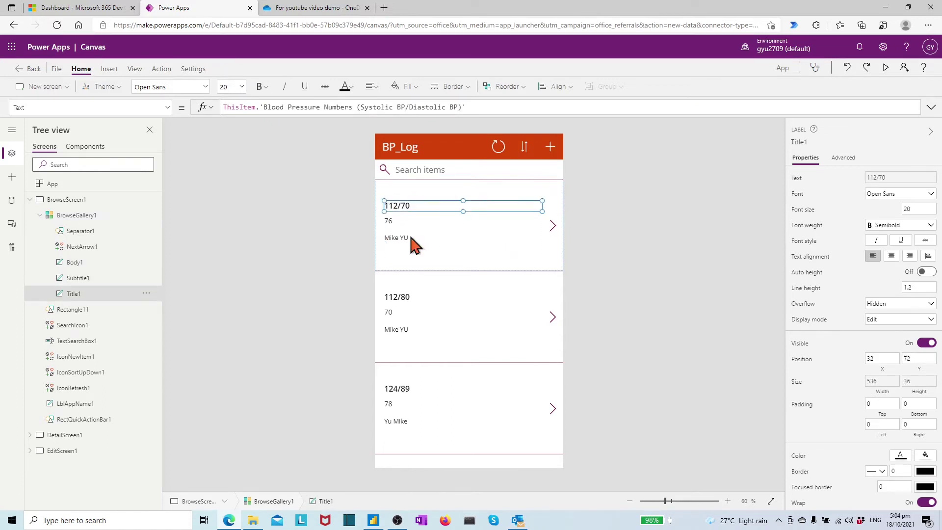
left_click(414, 243)
- Add a label for 'Remarks (free text)' below the name in the gallery row, at about Y 226, and rename it Free text
left_click(109, 68)
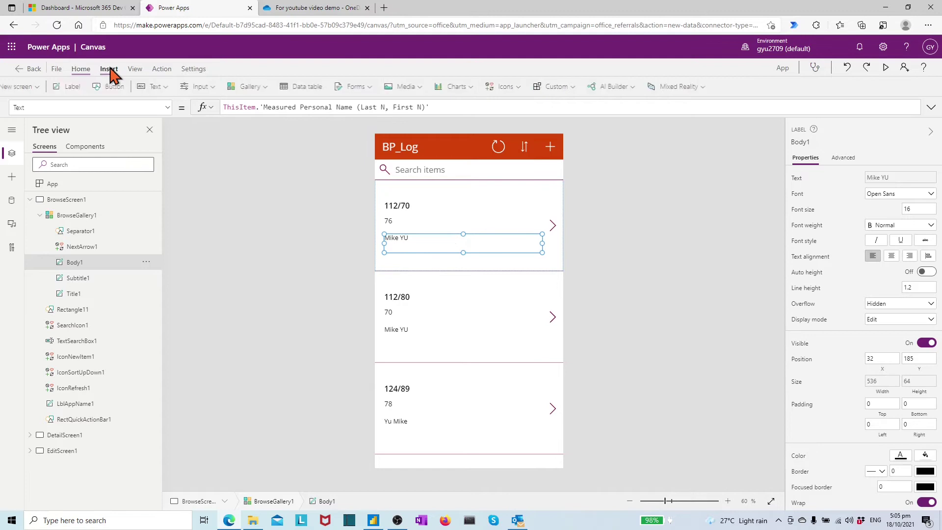
left_click(102, 87)
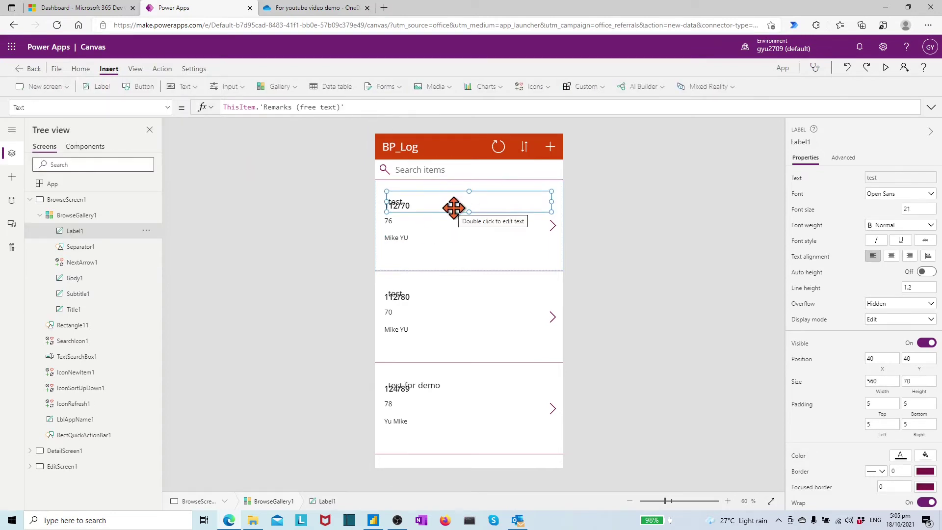
left_click_drag(458, 202, 458, 257)
right_click(79, 231)
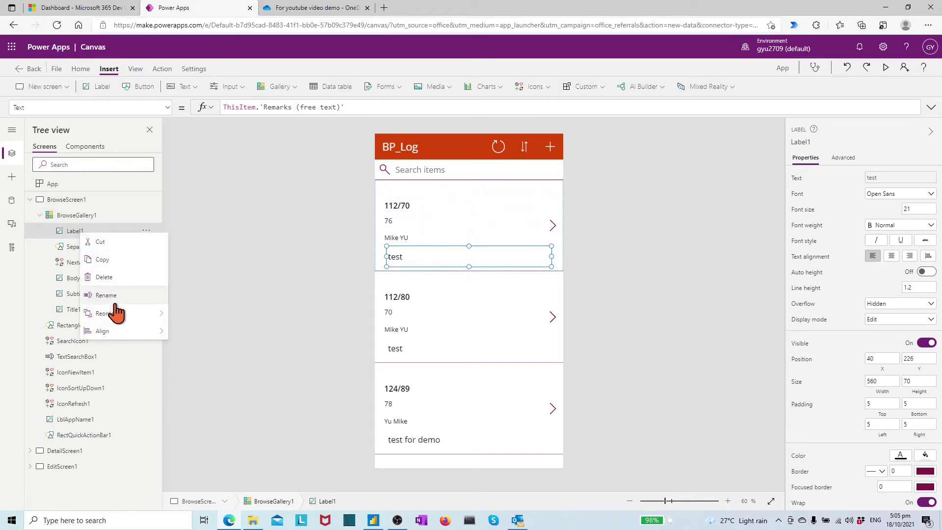
left_click(111, 296)
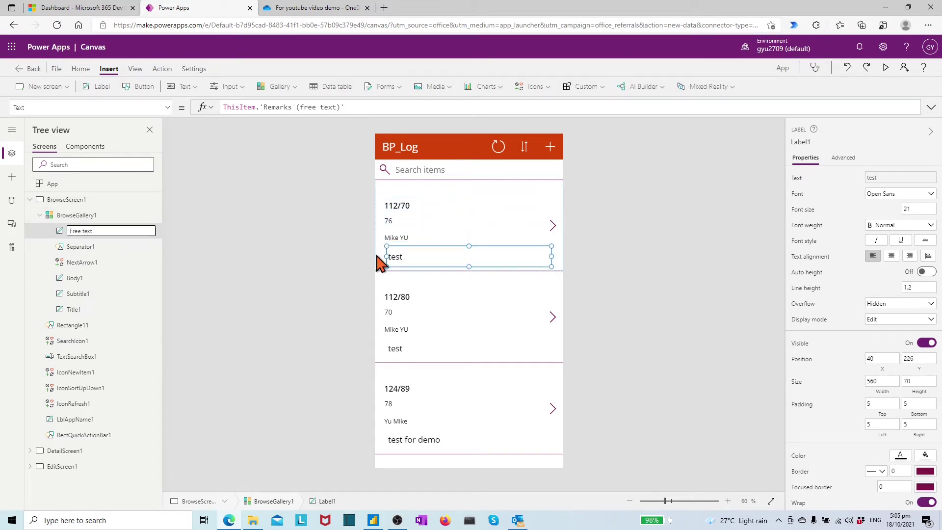
left_click(201, 252)
- Add another gallery label showing ThisItem.'Date (dd/mm/yyyy)' and place it above the blood pressure numbers at about X 32, Y 2
left_click(100, 88)
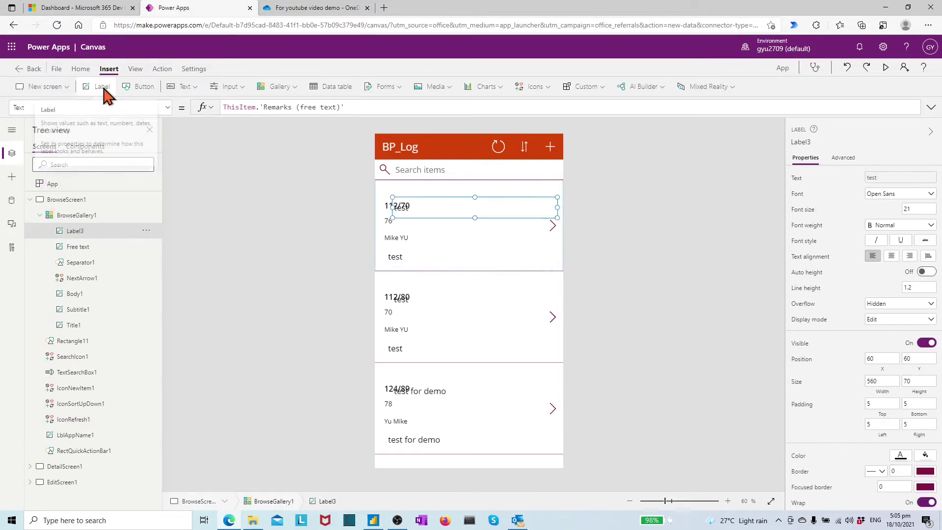
left_click(353, 107)
key("BackSpace")
key("BackSpace")
key("BackSpace")
key("BackSpace")
key("BackSpace")
key("BackSpace")
key("BackSpace")
key("BackSpace")
key("BackSpace")
key("BackSpace")
key("BackSpace")
key("BackSpace")
key("BackSpace")
key("BackSpace")
key("BackSpace")
key("BackSpace")
key("BackSpace")
key("BackSpace")
key("BackSpace")
key("BackSpace")
type("D")
left_click(255, 141)
left_click_drag(456, 211, 446, 195)
- Rename the new date label in the gallery to Date and Time, and rename Body1 to Name
left_click(144, 233)
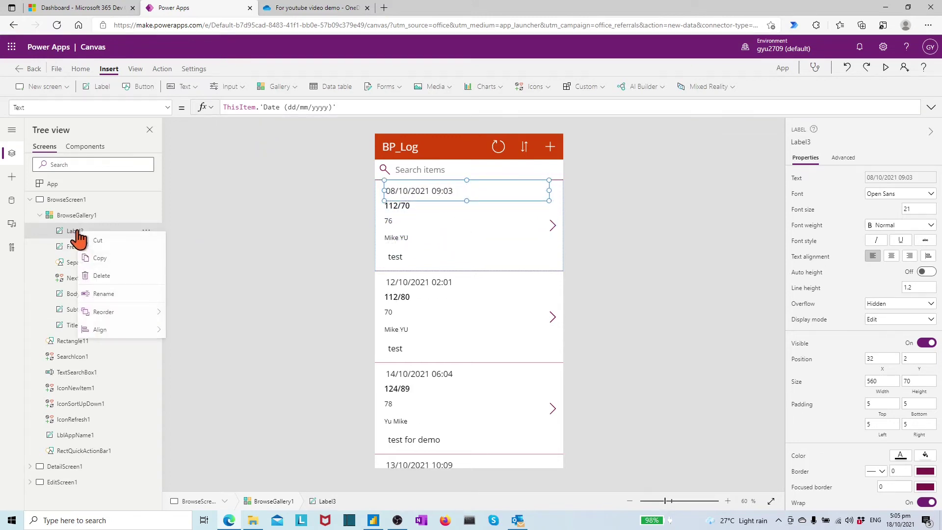
left_click(110, 294)
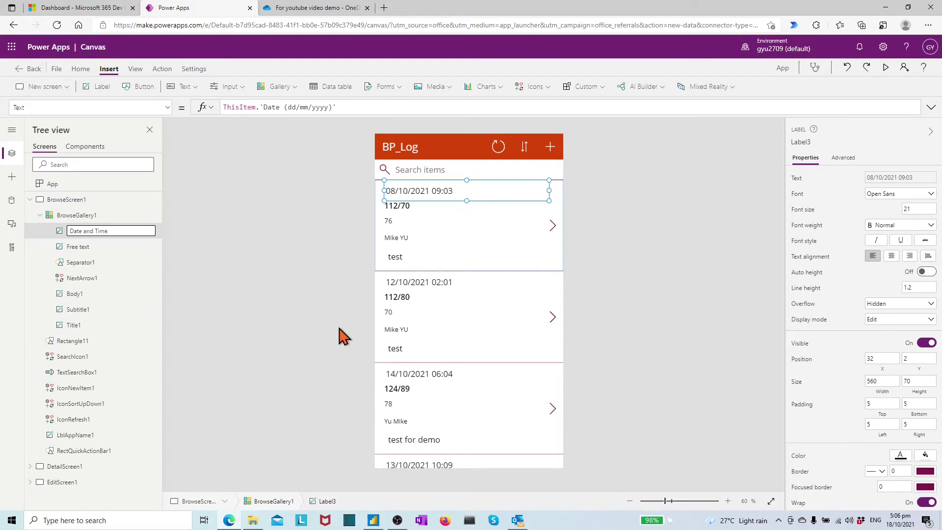
left_click(339, 329)
right_click(78, 296)
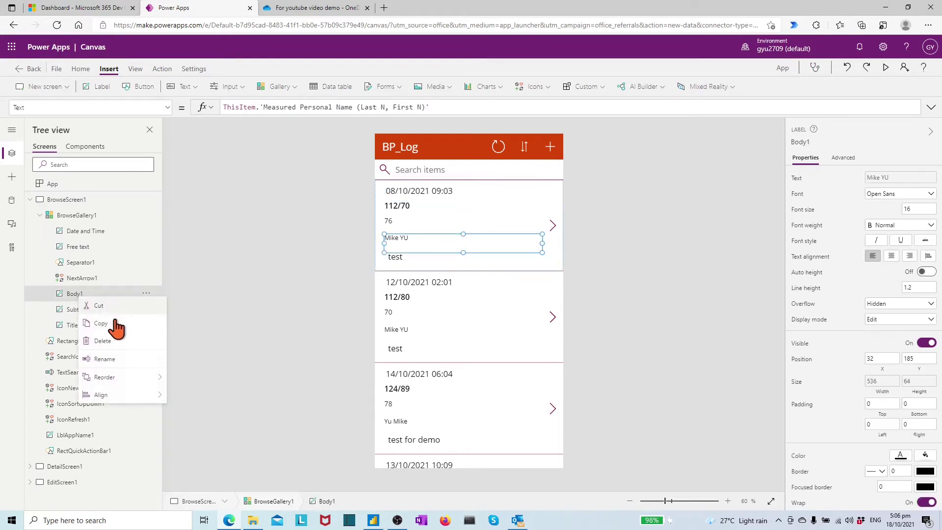
left_click(109, 359)
left_click(233, 392)
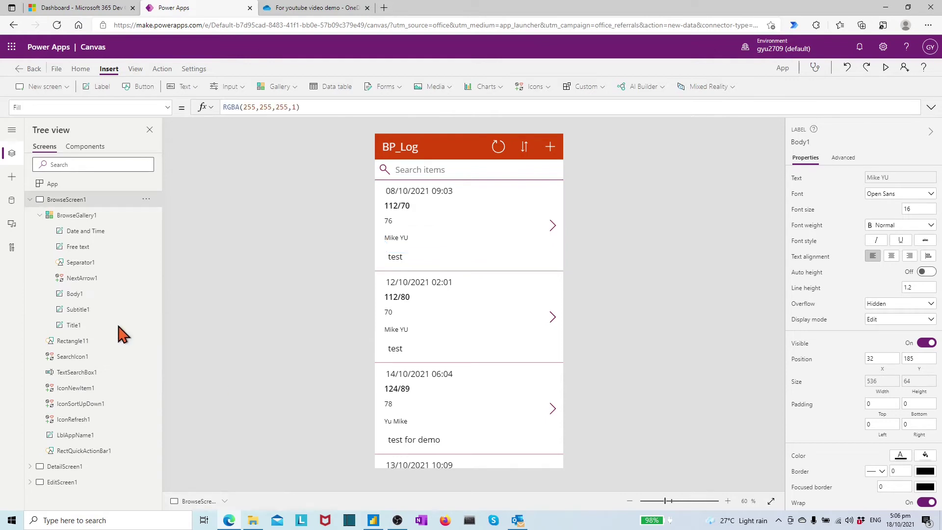
- Rename the gallery label Subtitle1 to HB and Title1 to BP
left_click(82, 312)
right_click(82, 311)
left_click(126, 377)
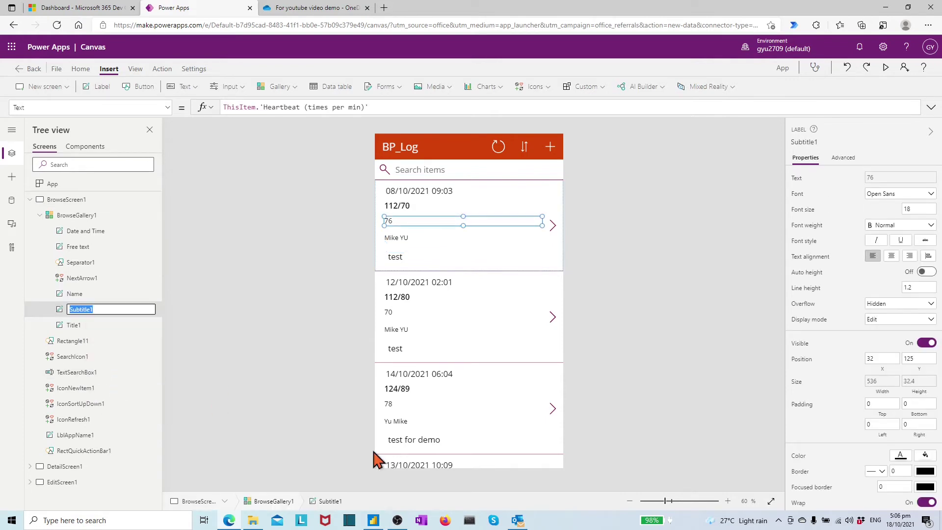
left_click(242, 385)
left_click(74, 325)
right_click(74, 326)
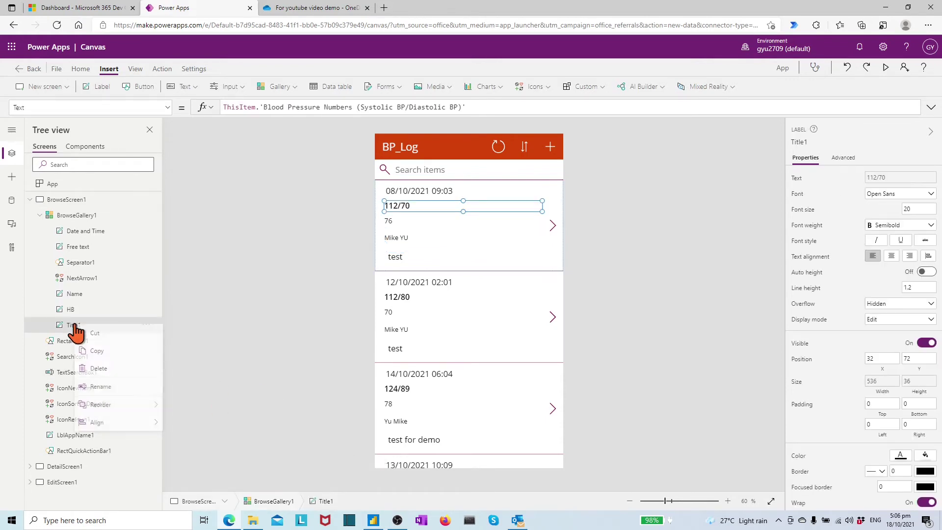
left_click(104, 388)
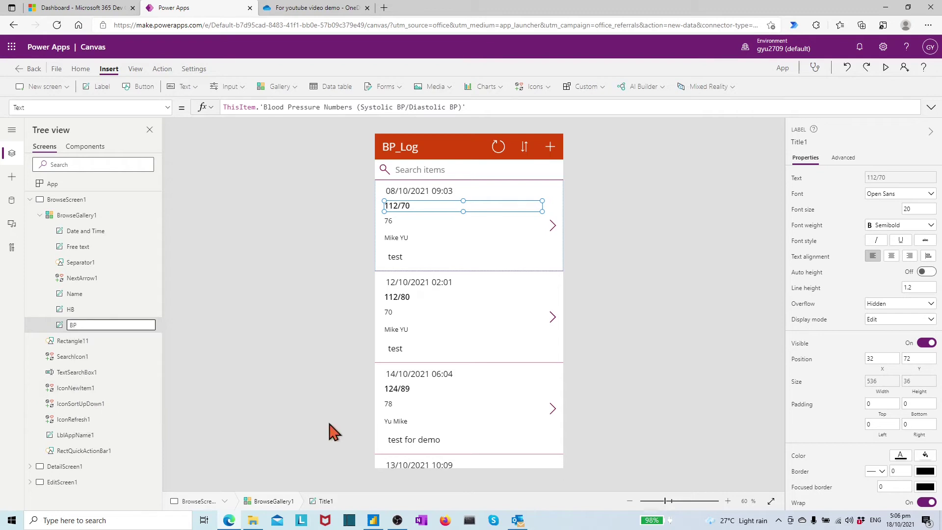
left_click(265, 402)
- Rearrange the gallery row's labels so Name is at the top, above Date and Time, BP and HB
left_click(422, 262)
left_click(412, 237)
left_click(406, 221)
left_click(410, 205)
mouse_move(410, 205)
left_mouse_down()
mouse_move(406, 214)
mouse_move(418, 202)
left_mouse_up()
left_click_drag(407, 242, 407, 191)
left_click_drag(395, 225, 411, 209)
left_click(410, 202)
left_click_drag(393, 260, 400, 251)
left_click(422, 237)
left_click(422, 234)
left_click(424, 219)
left_click(415, 206)
left_click(406, 189)
- Move the Free text label up just below HB and reduce the gallery's row template height to about 247
left_click(466, 248)
left_click(441, 272)
left_click_drag(442, 274, 516, 263)
left_click(431, 205)
left_click_drag(431, 204, 431, 237)
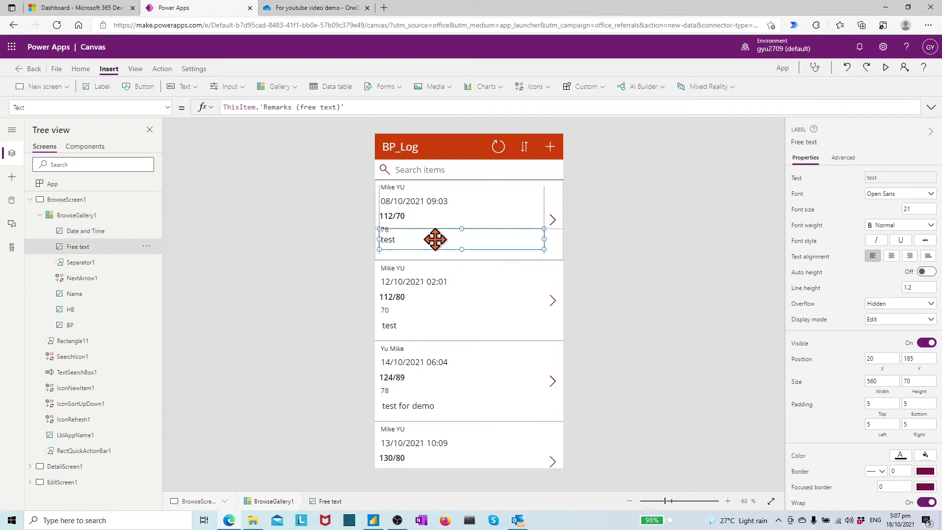
left_click_drag(543, 248, 469, 251)
left_click(507, 299)
- Set the font size of the Name label in the gallery row to 20
left_click(401, 189)
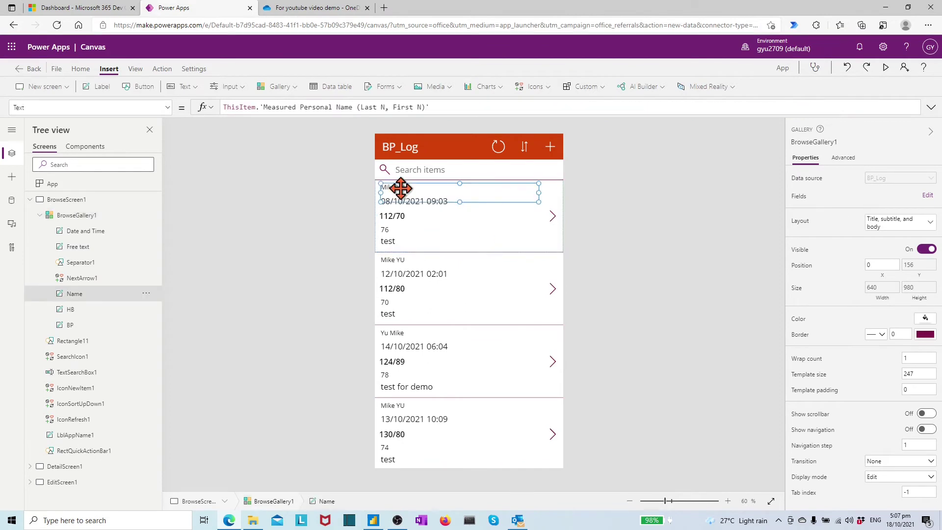
left_click(911, 208)
type("20")
key("Return")
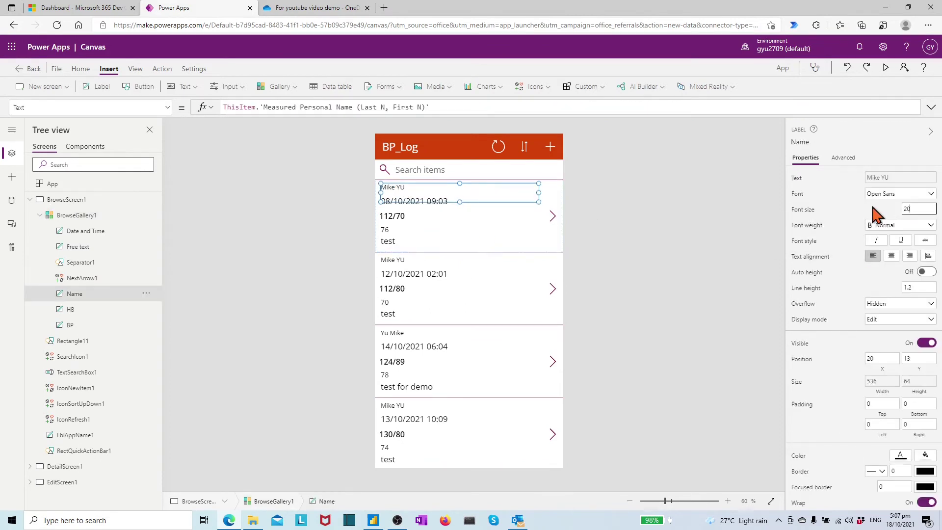
left_click(656, 279)
- Set the font size of the Date and Time label in the gallery row to 19
left_click(425, 201)
double_click(915, 209)
type("19")
left_click(420, 216)
- Adjust the HB label's font size and set the Free text label's font size to 19
left_click(420, 231)
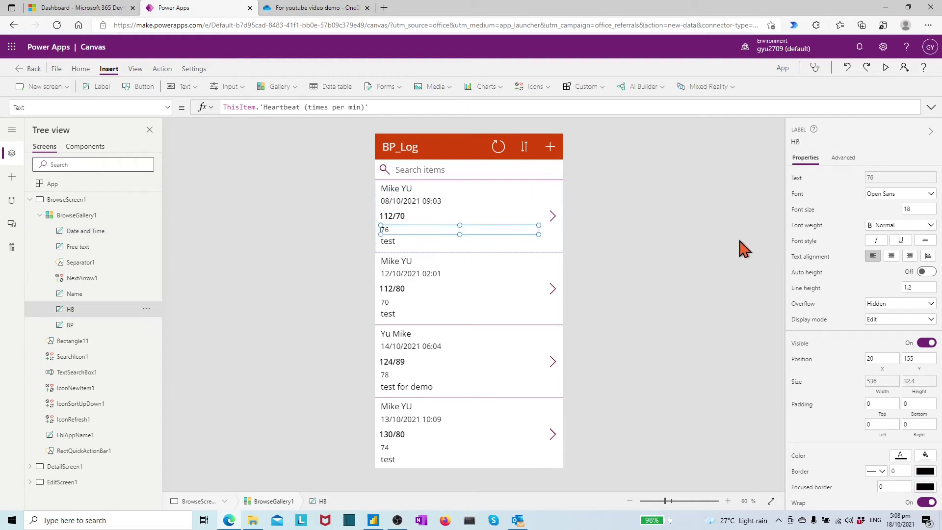
double_click(921, 208)
left_click(467, 241)
double_click(907, 208)
type("19")
left_click(671, 344)
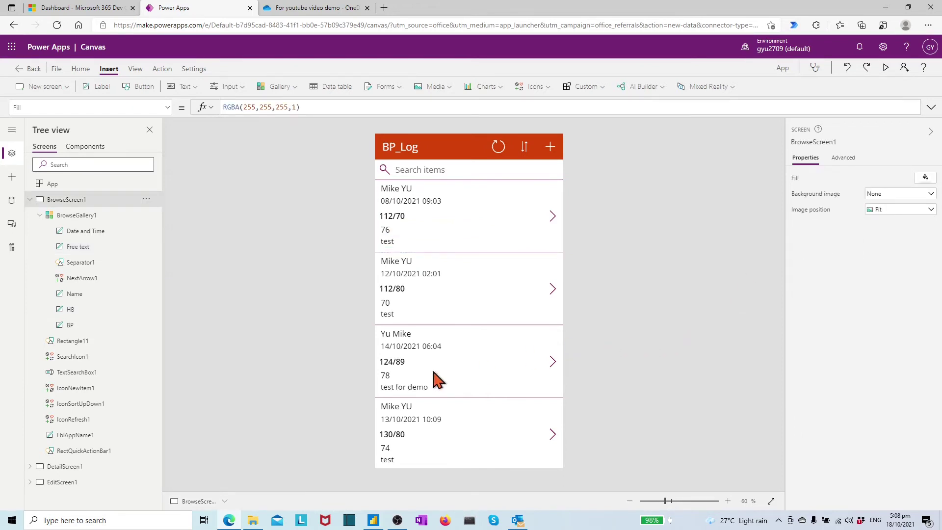
- Reorder the fields of DetailForm1 on DetailScreen1 to Measured Personal Name, Date, Blood Pressure Numbers, Heartbeat and Remarks
left_click(29, 200)
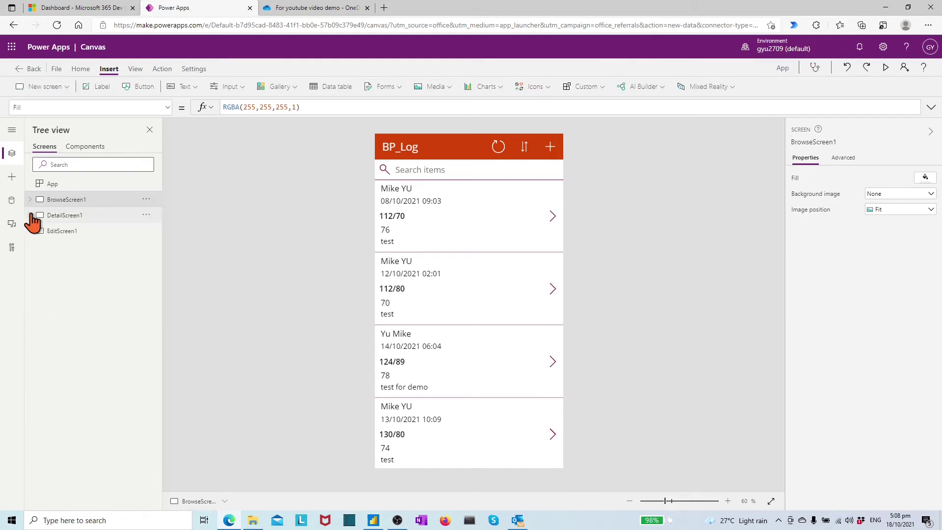
left_click(30, 216)
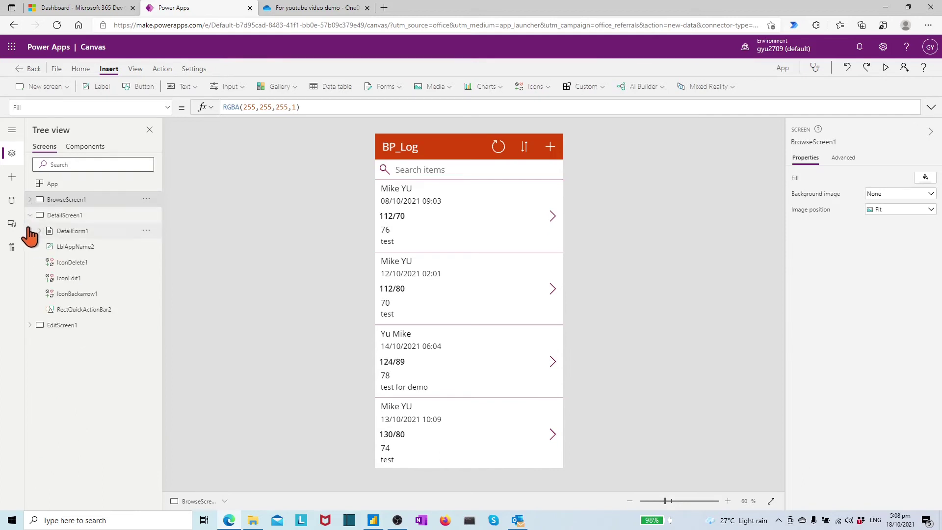
left_click(40, 232)
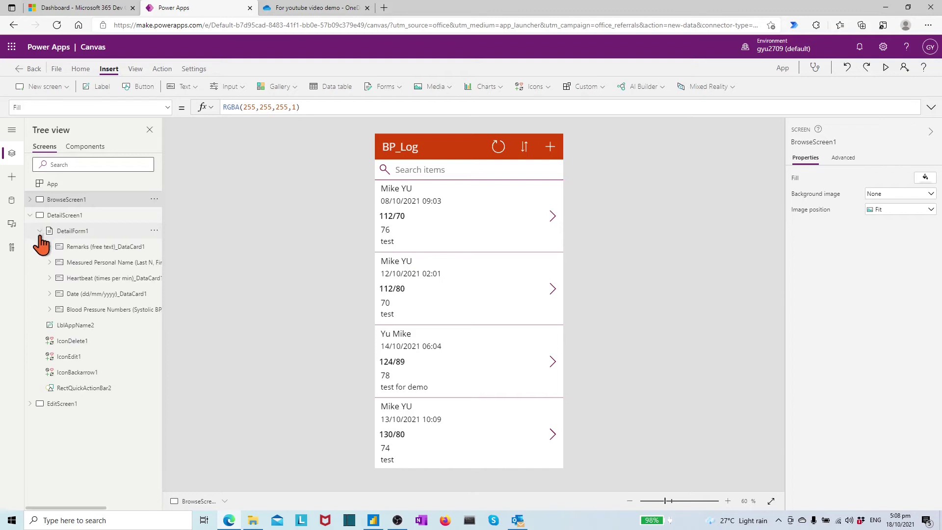
left_click(64, 231)
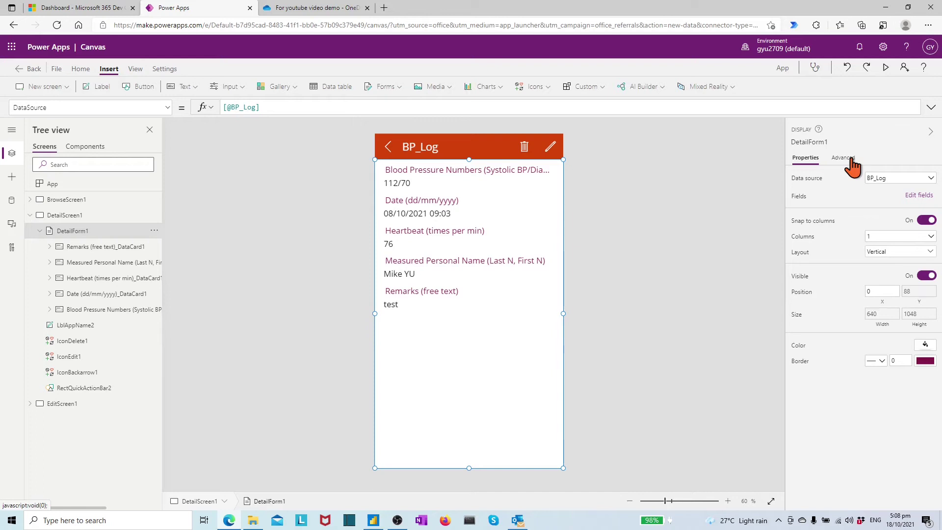
left_click(914, 196)
left_click_drag(734, 244, 725, 177)
left_click_drag(726, 216, 710, 202)
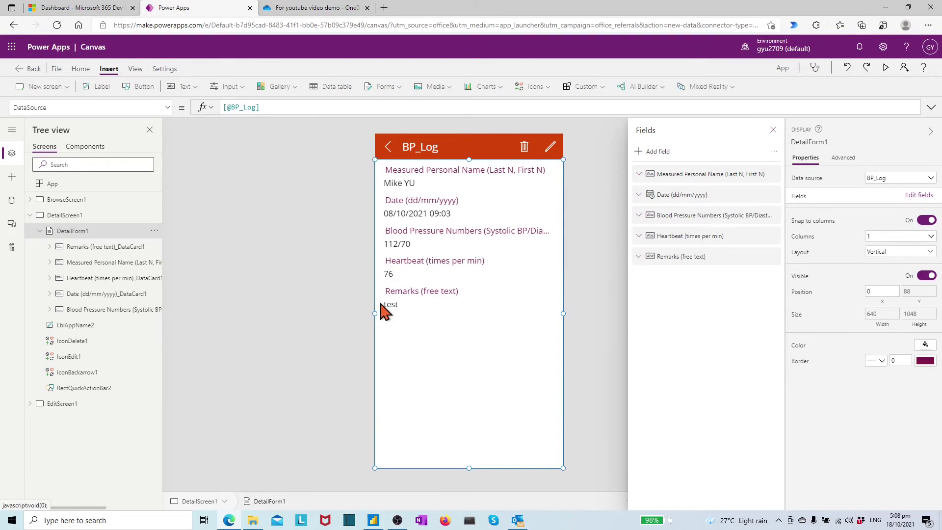
- Set the font size of the Blood Pressure Numbers card's heading in DetailForm1 to 18
left_click(96, 279)
left_click(81, 309)
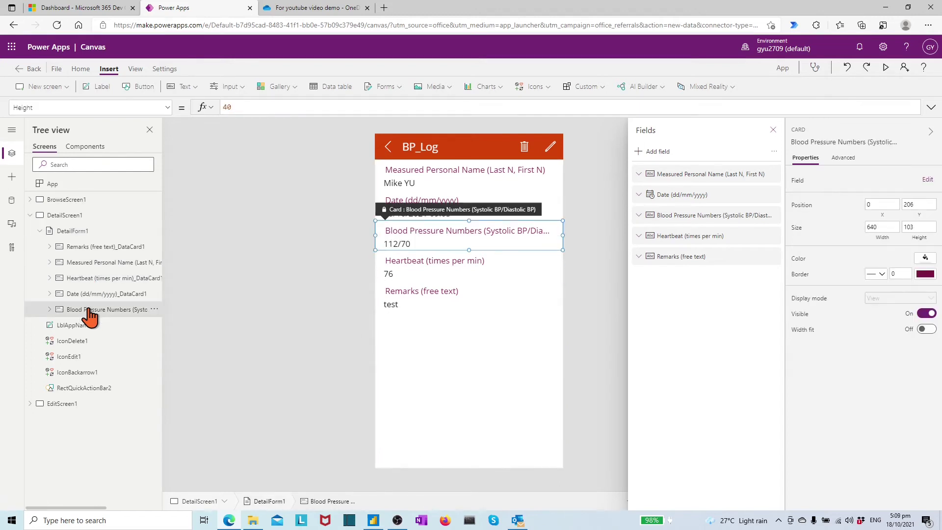
left_click(396, 230)
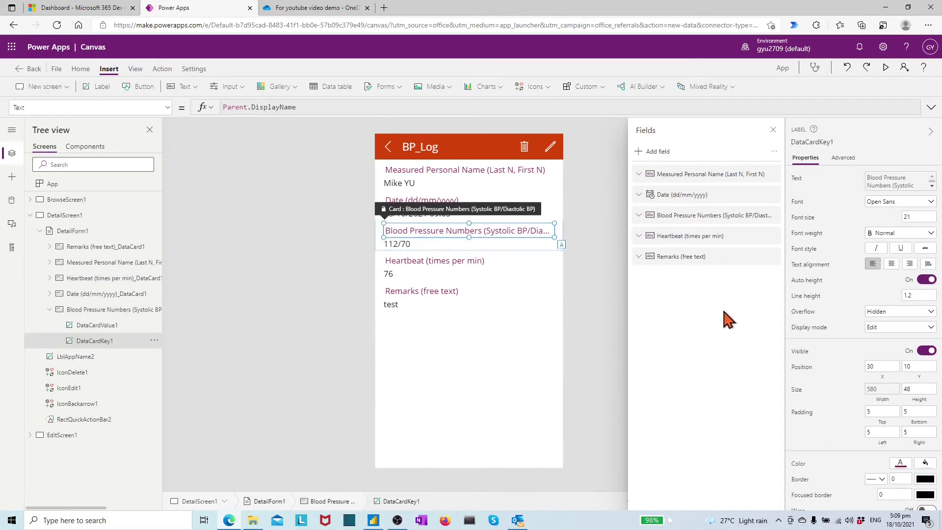
type("18")
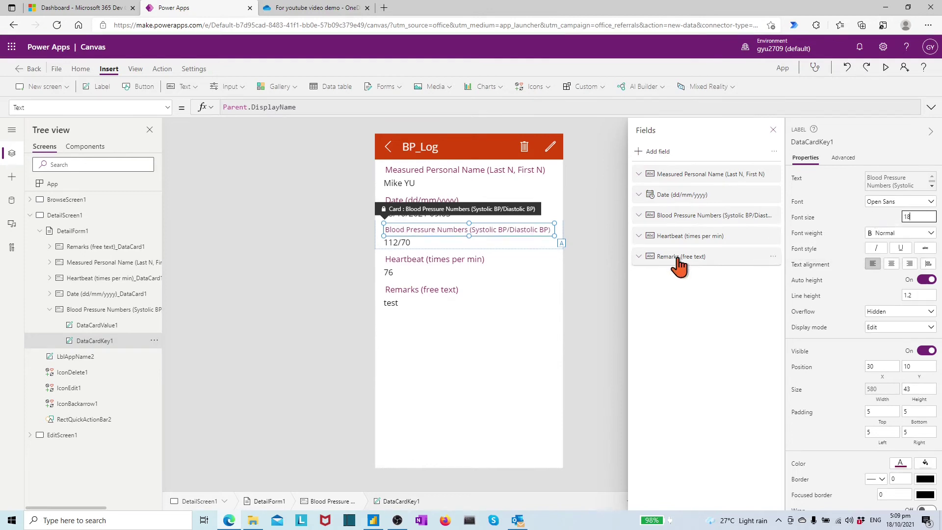
left_click(592, 261)
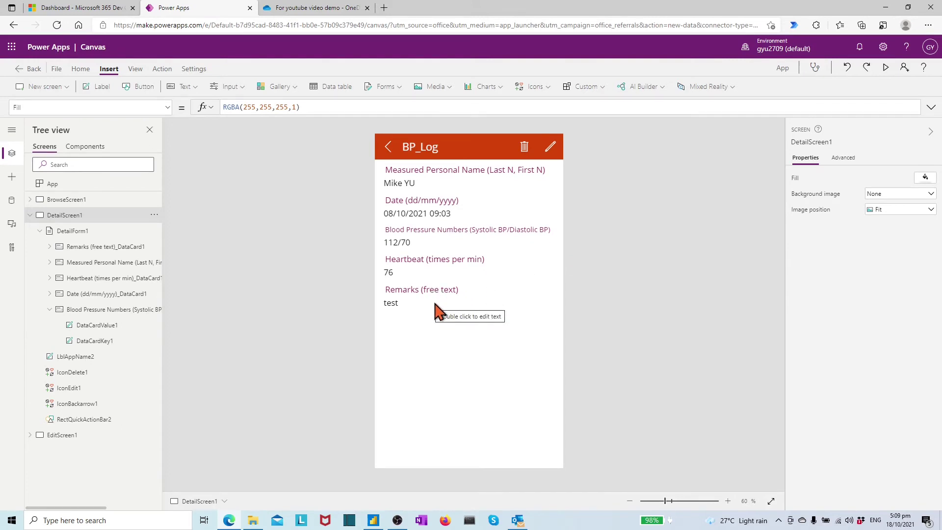
- Reorder the fields of EditForm1 on EditScreen1 to Measured Personal Name, Date, Blood Pressure Numbers, Heartbeat and Remarks
left_click(29, 216)
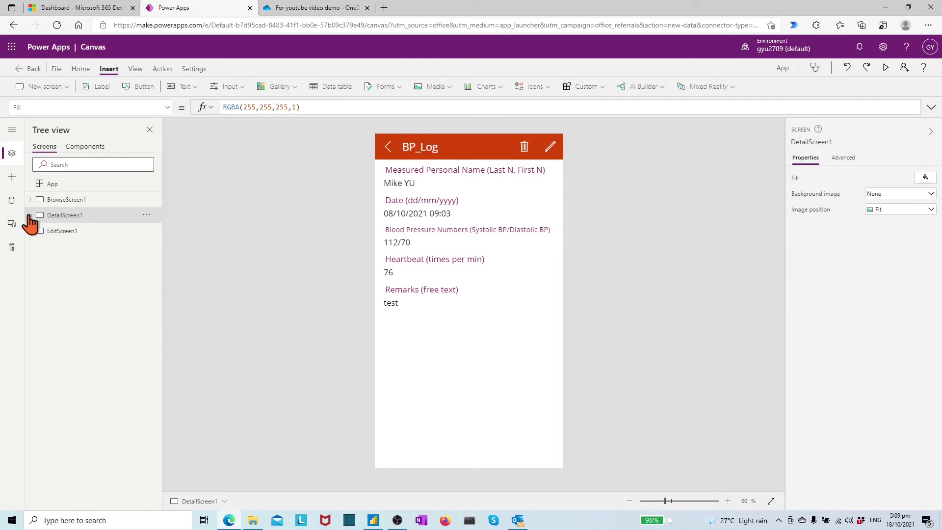
left_click(30, 231)
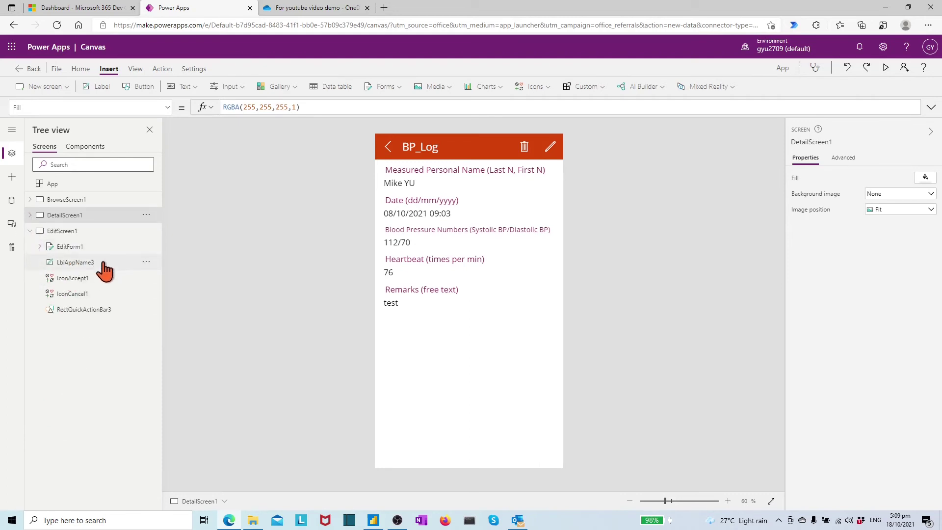
left_click(62, 248)
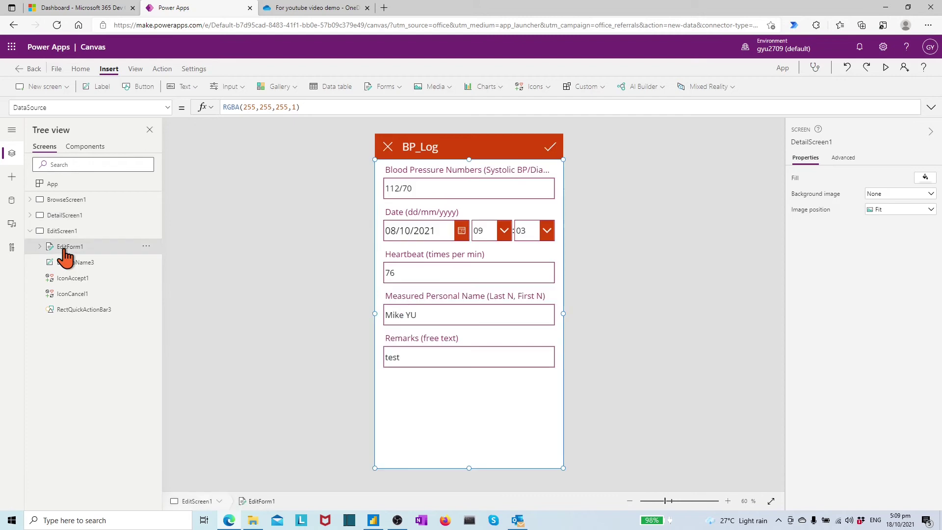
left_click(40, 246)
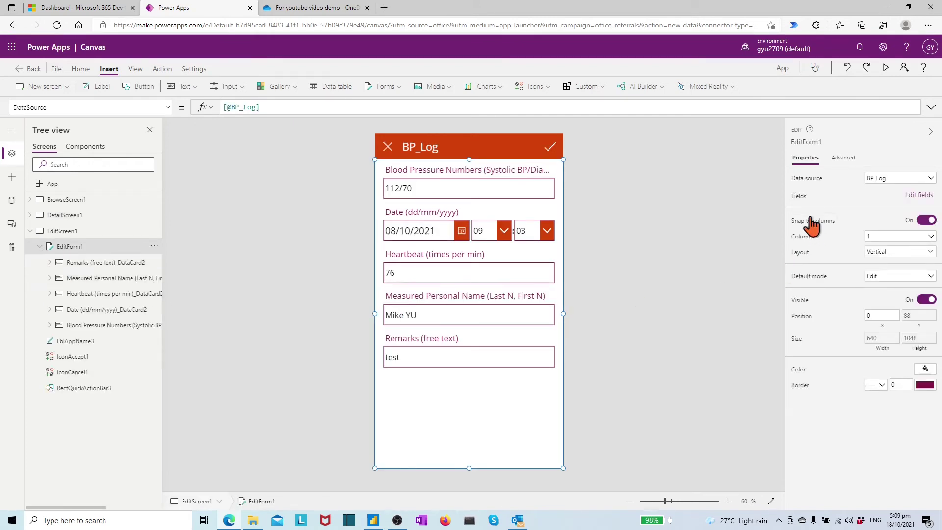
left_click(919, 197)
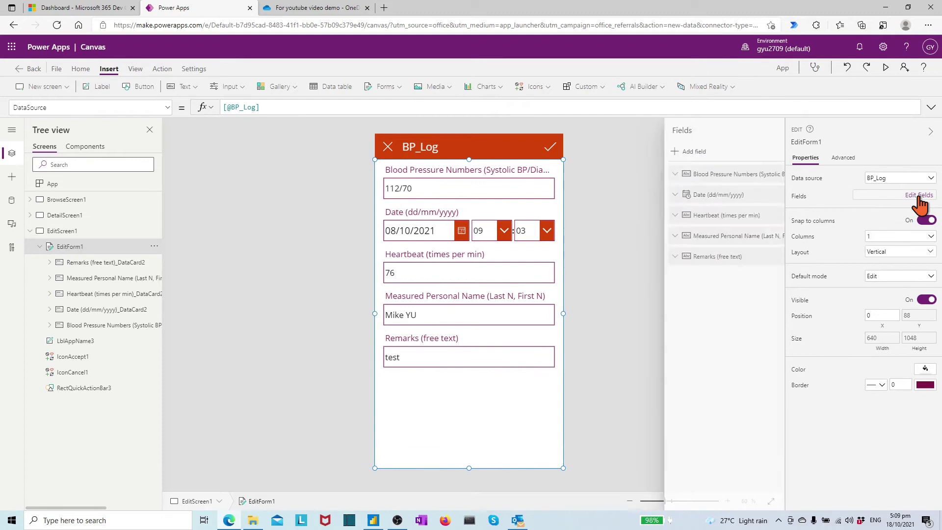
mouse_move(711, 235)
left_mouse_down()
mouse_move(711, 174)
mouse_move(692, 195)
mouse_move(701, 238)
left_mouse_up()
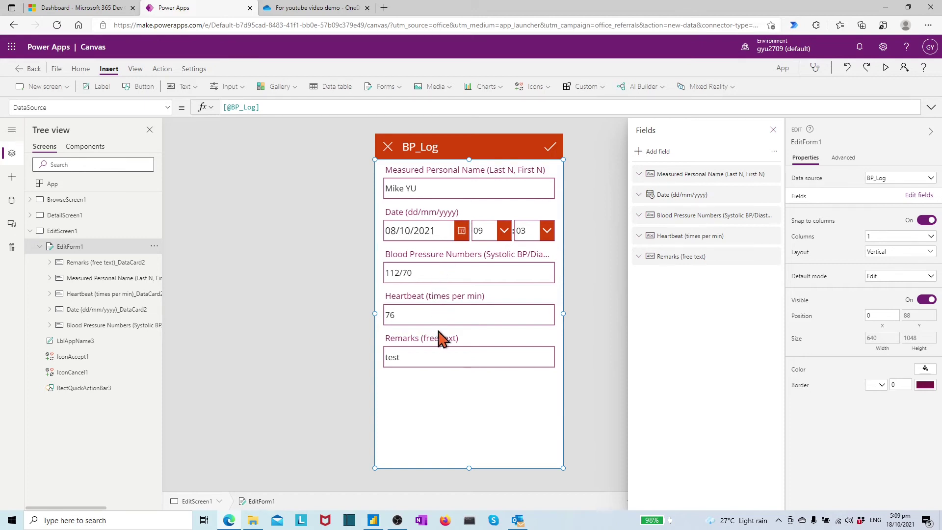
- Set the Date and Time label's text on BrowseScreen1 to Text(ThisItem.'Date (dd/mm/yyyy)',"dd/mm/yyyy hh:mm")
left_click(30, 231)
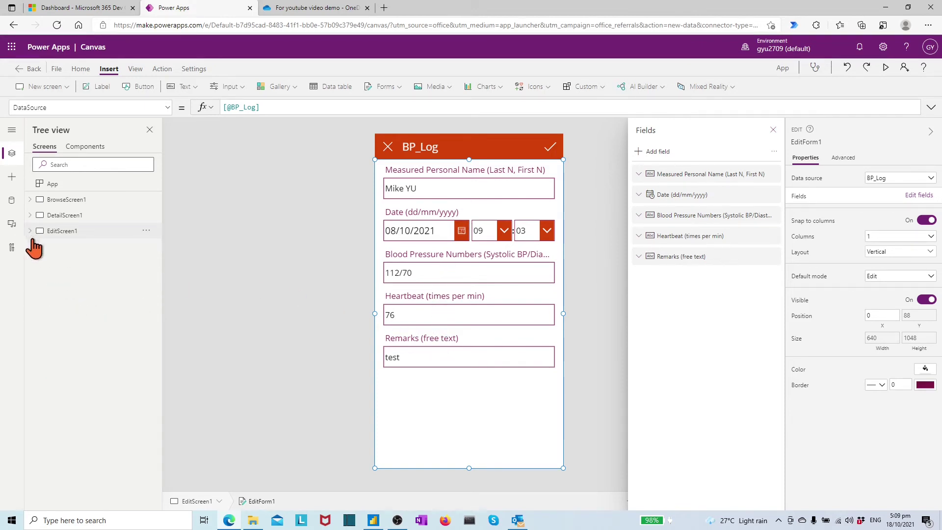
left_click(30, 200)
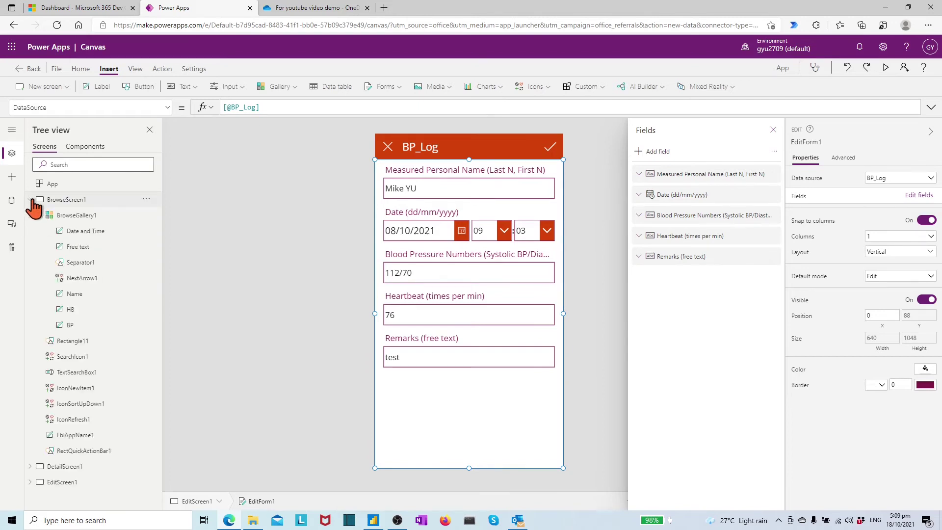
left_click(101, 233)
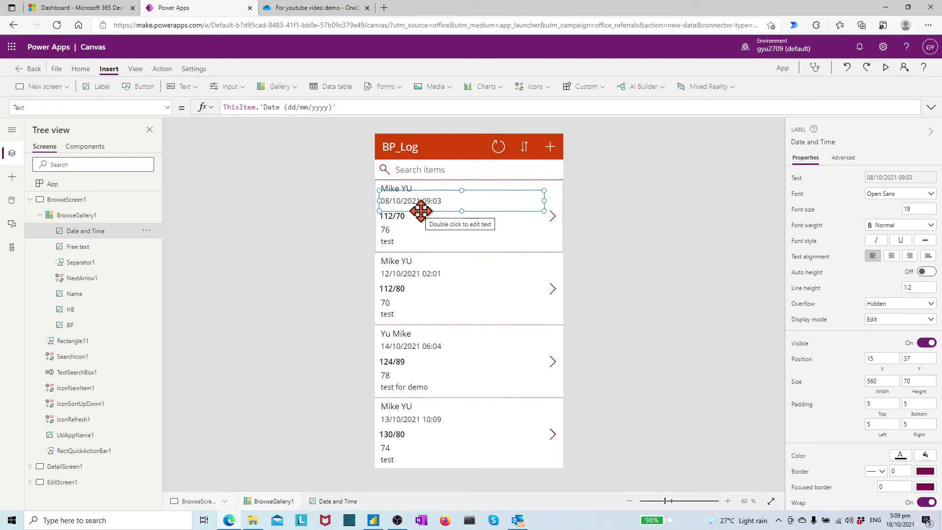
left_click(223, 107)
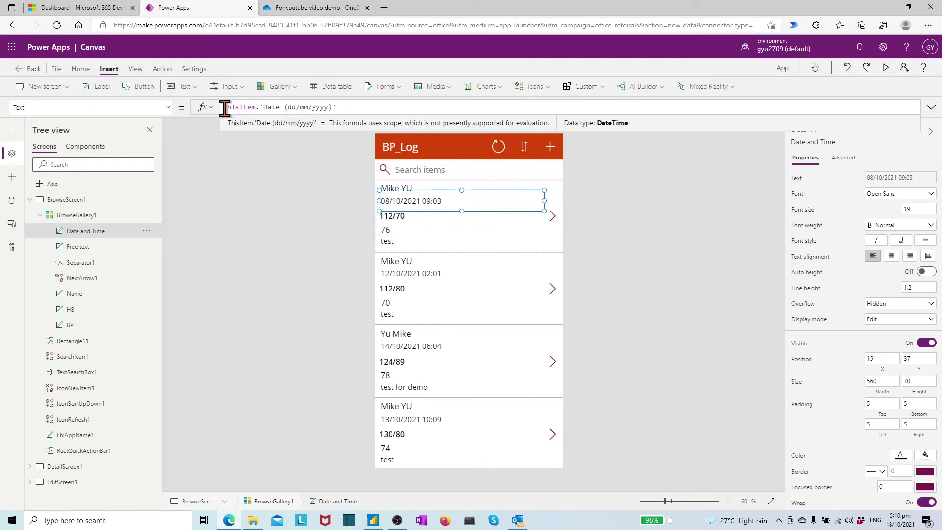
type("Text(")
left_click(371, 107)
type(",\"")
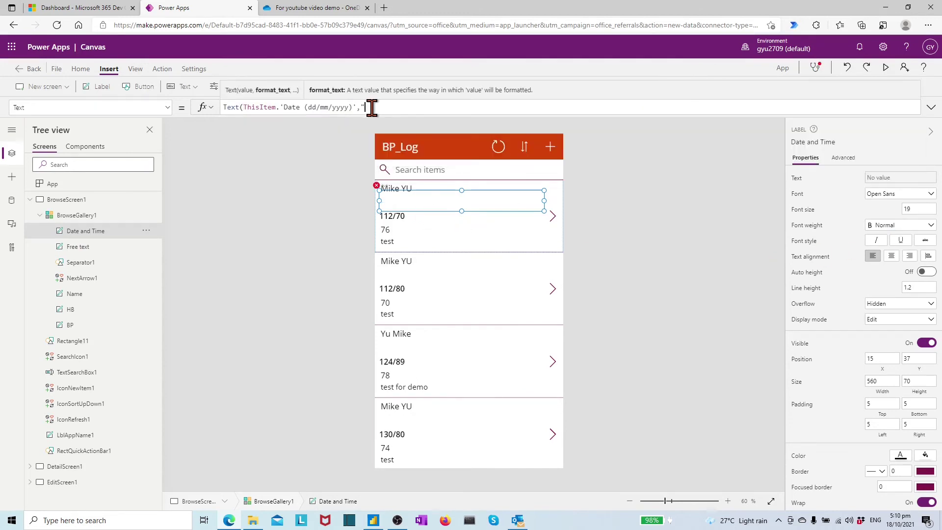
type("dd/mm/yyyy hh:\")")
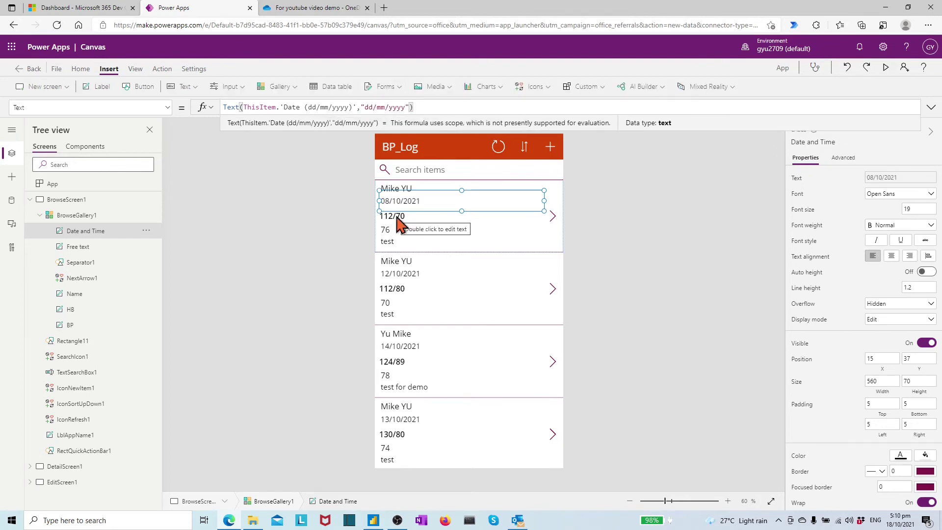
left_click(407, 107)
type("hh:mm")
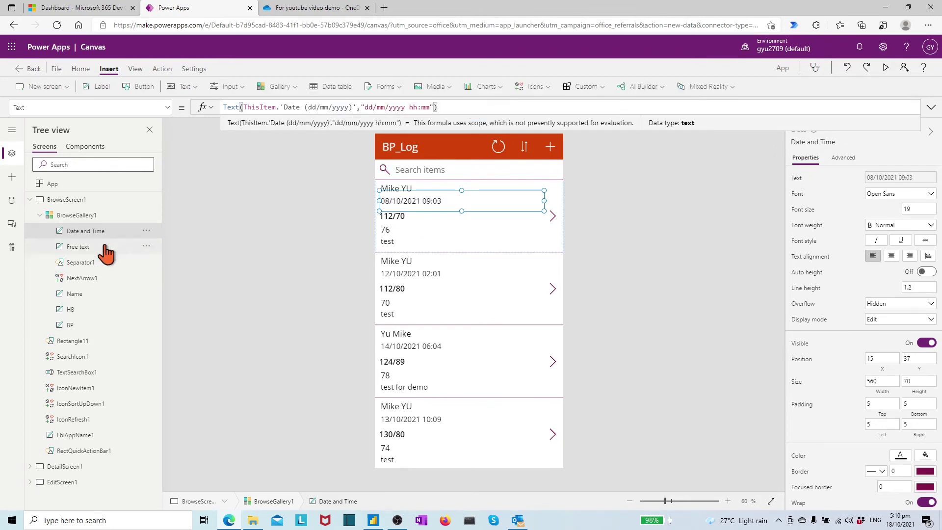
- Wrap the Date card value's Parent.Default text in DetailForm1 on DetailScreen1 in a DateValue function
left_click(80, 216)
left_click(29, 356)
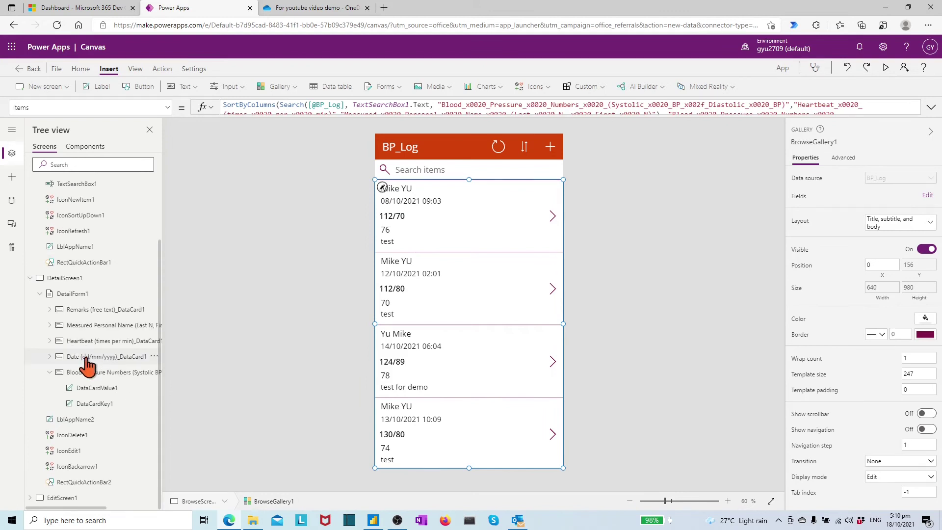
left_click(49, 358)
left_click(103, 345)
left_click(843, 158)
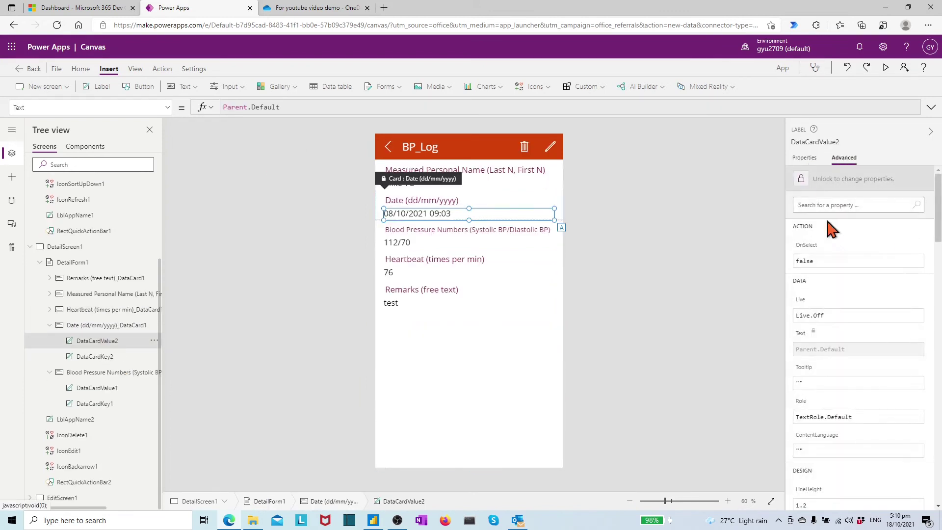
left_click(309, 107)
left_click_drag(224, 107, 293, 108)
key("Home")
type("Datevalue")
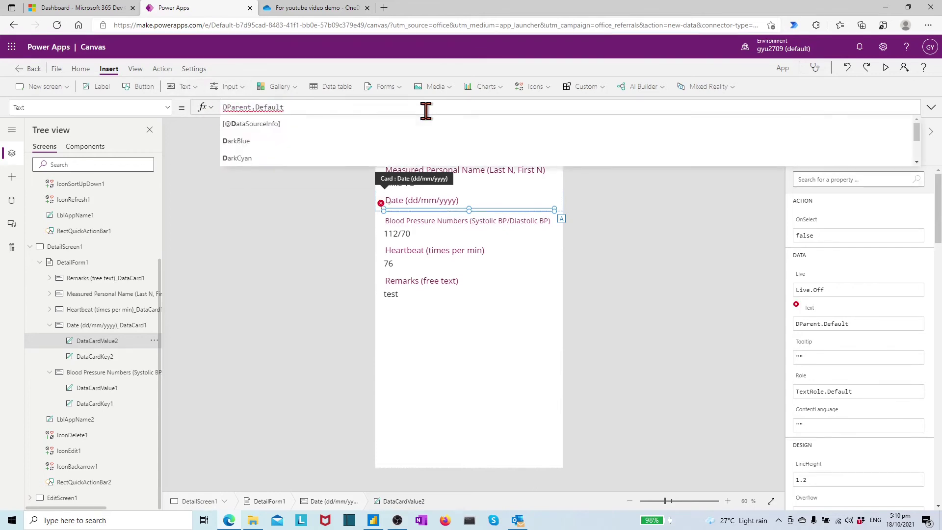
type("(")
left_click(347, 107)
type(")")
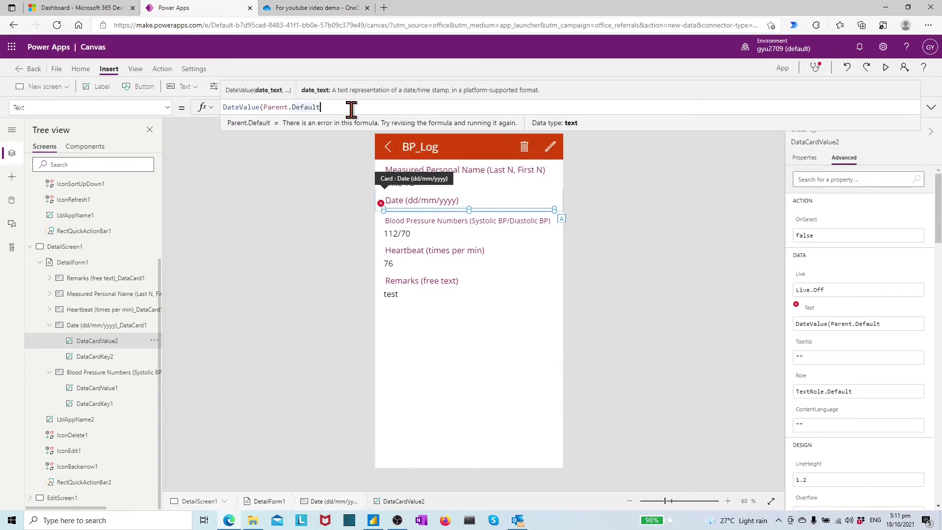
- Extend the formula to Text(DateValue(Parent.Default),"dd/mm/yyyy")&" "&Text(TimeValue(Parent.Default),"hh:mm")
left_click(223, 107)
type("Text(")
left_click(367, 107)
type(",\"")
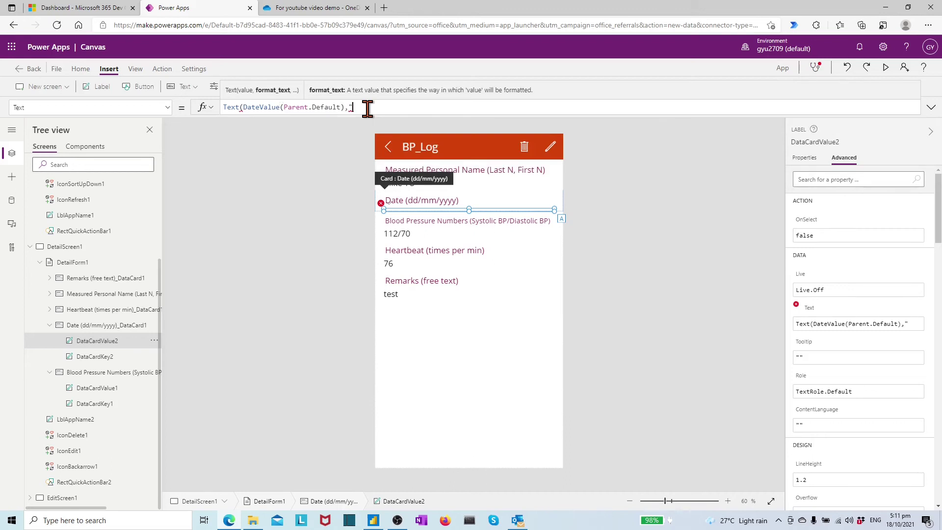
type("dd/mm/yyyy")
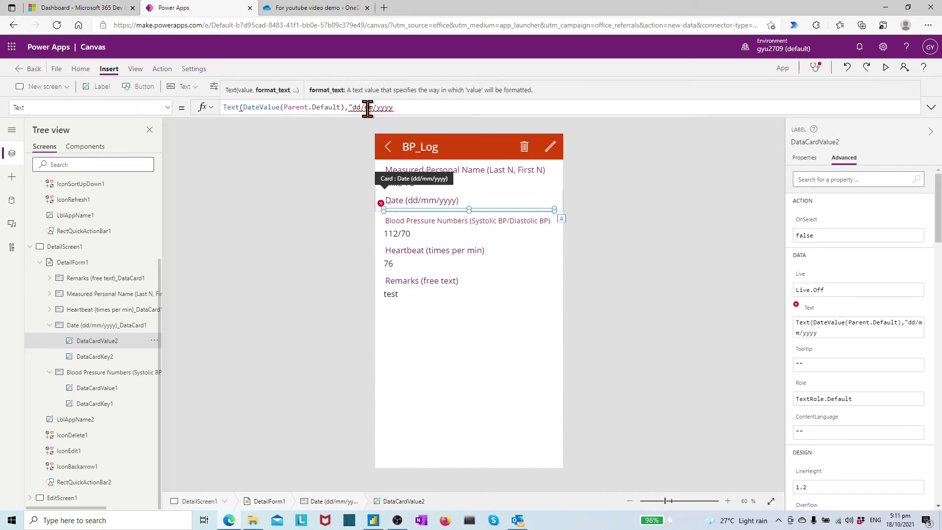
type("\")&\" \"&Text(TimeValue(")
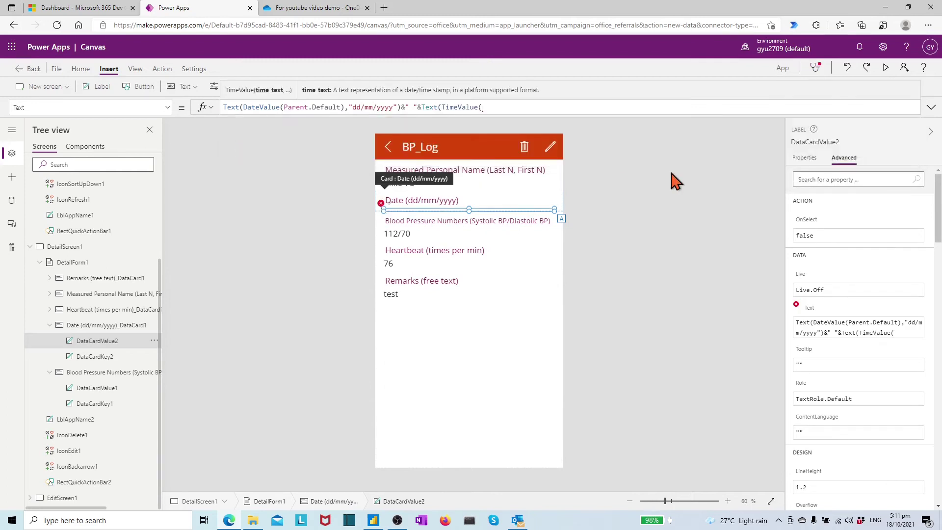
type("Parent.Default),\"hh:mm\")")
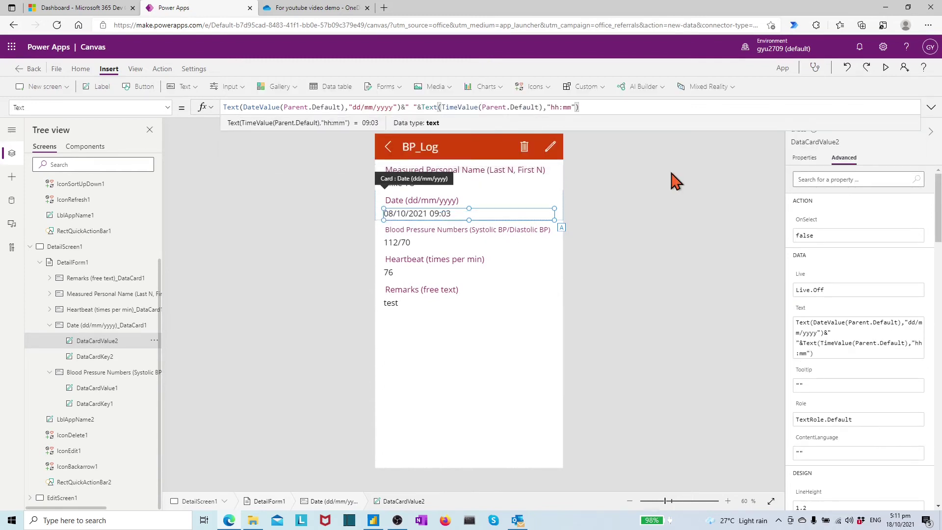
left_click(638, 275)
- Set the format of the Date card's date picker in EditForm1 on EditScreen1 to "dd/mm/yyyy"
left_click(32, 383)
left_click(50, 419)
scroll(54, 427, "down", 2)
left_click(91, 413)
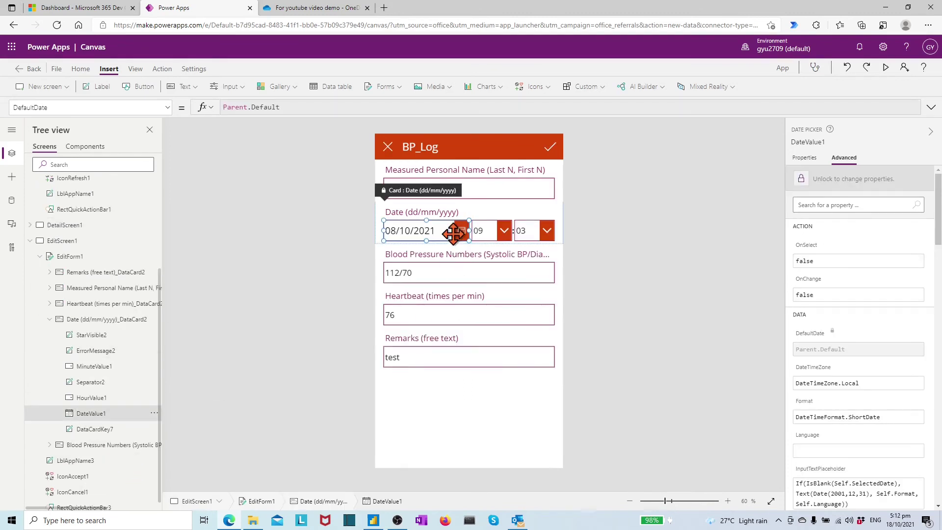
scroll(887, 225, "down", 3)
triple_click(921, 261)
type("\"dd/mm/yyyy")
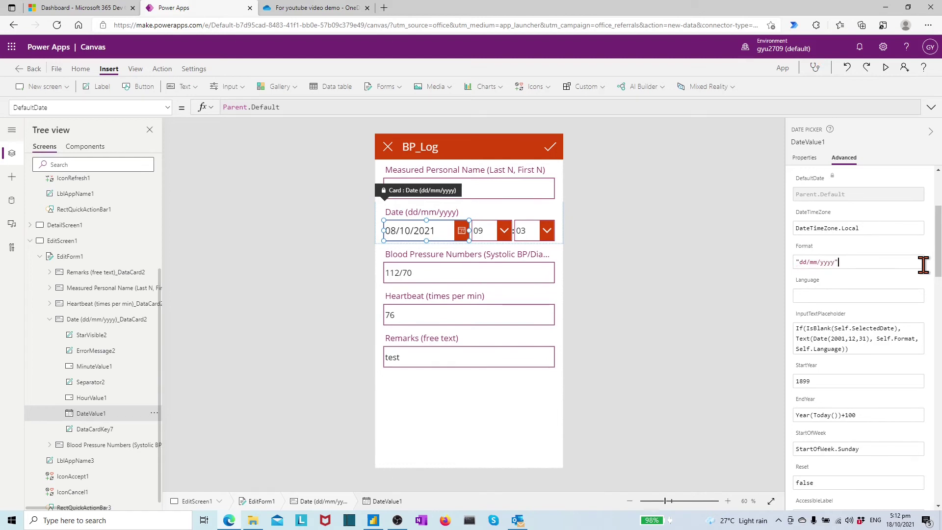
left_click(618, 333)
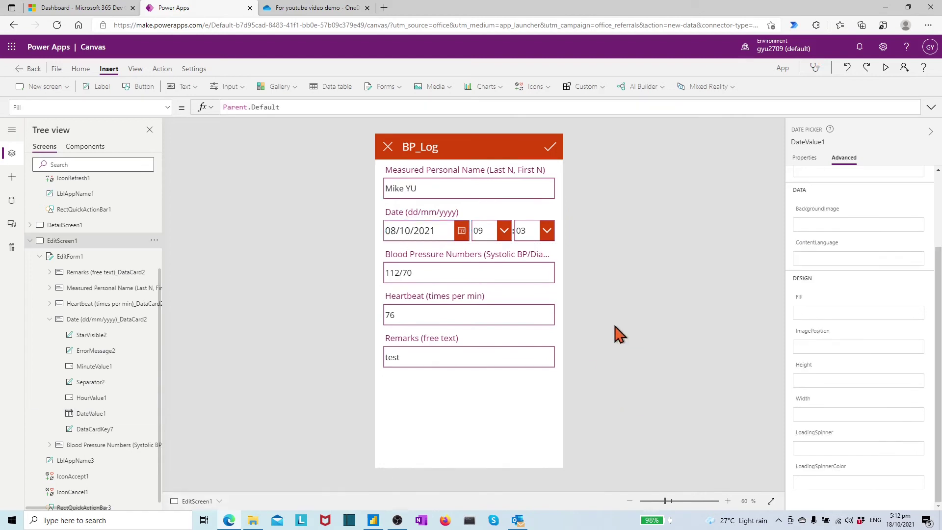
- Preview the app from BrowseScreen1 and open the first record's details and its edit form
left_click(30, 240)
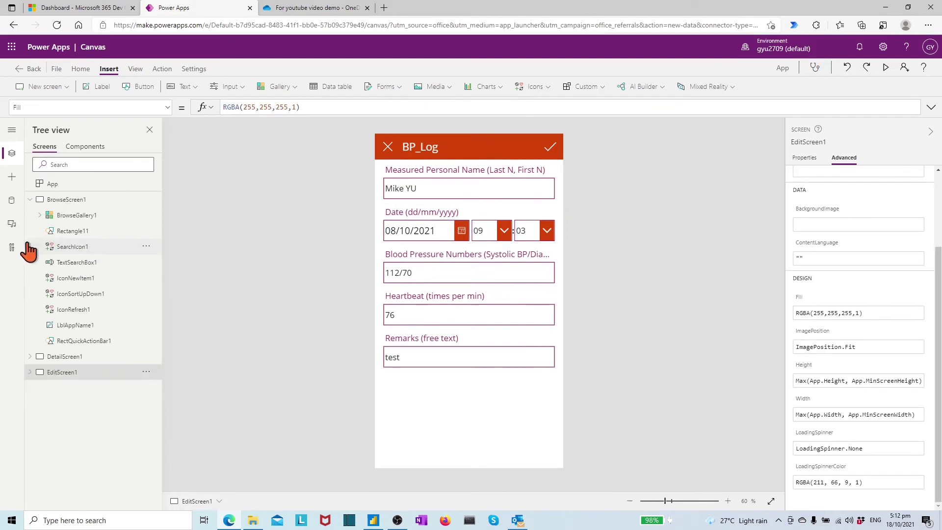
left_click(30, 199)
left_click(70, 201)
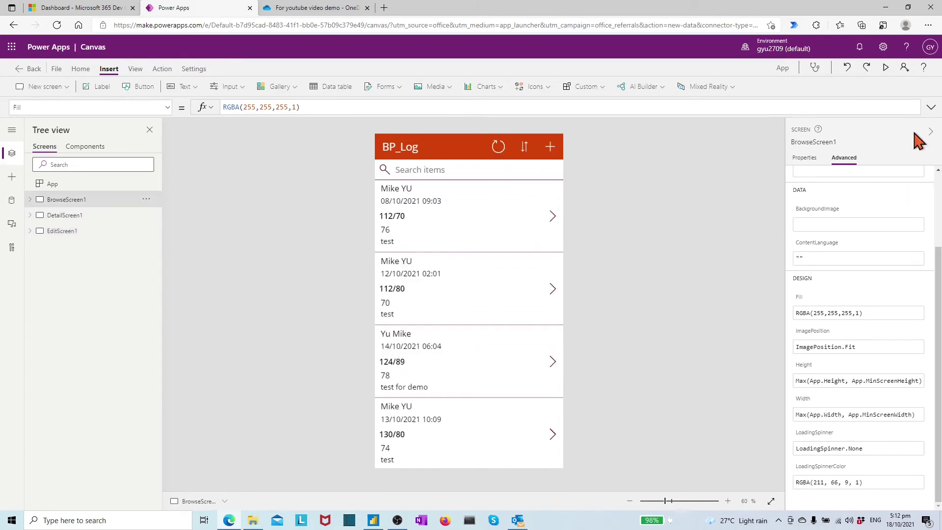
left_click(886, 67)
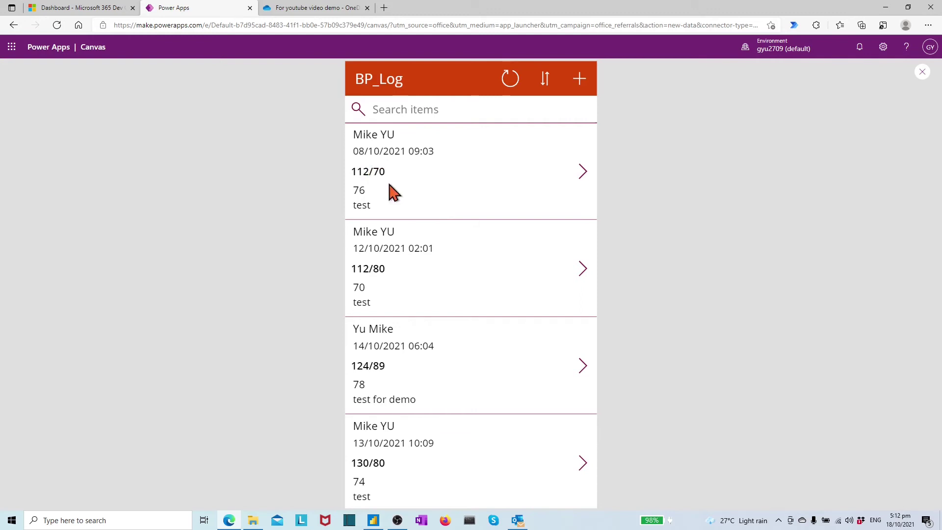
left_click(586, 175)
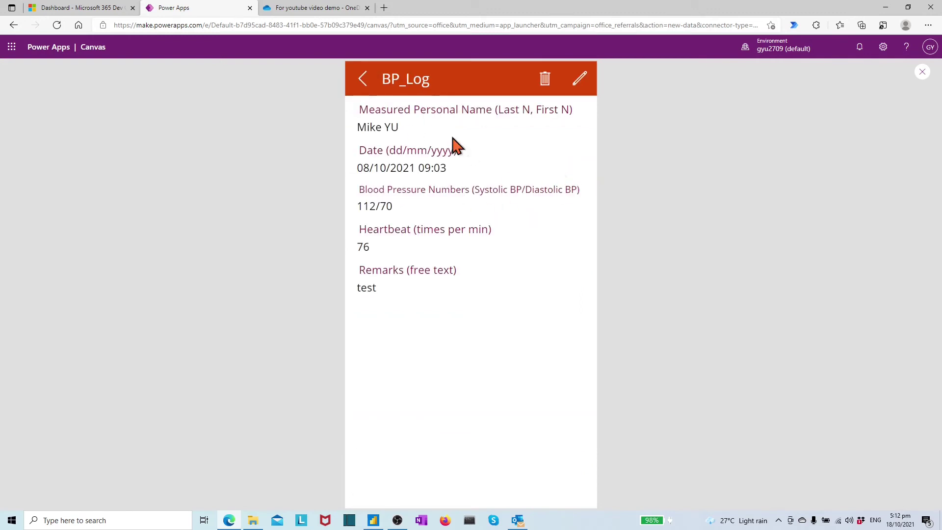
left_click(579, 79)
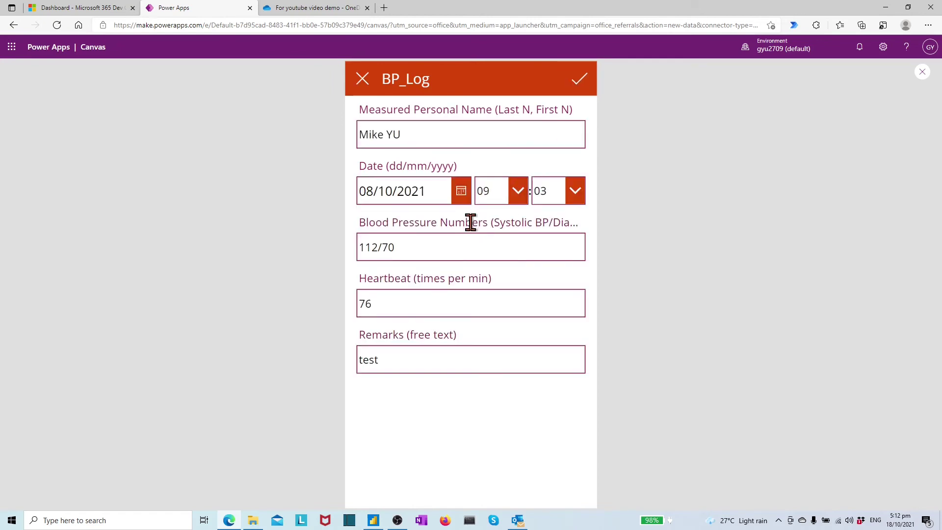
- Check the calendar of the edit form's date field, go back to the record list and leave the preview
left_click(461, 192)
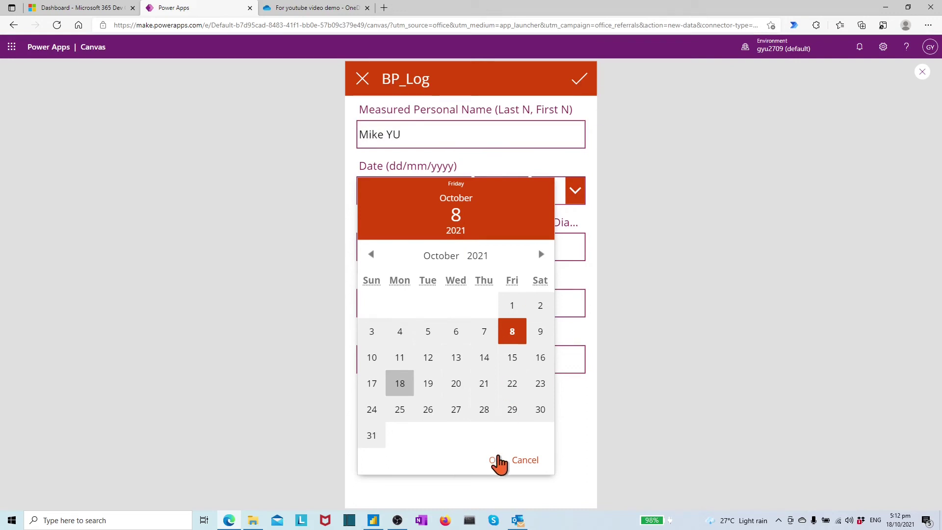
left_click(495, 461)
left_click(362, 89)
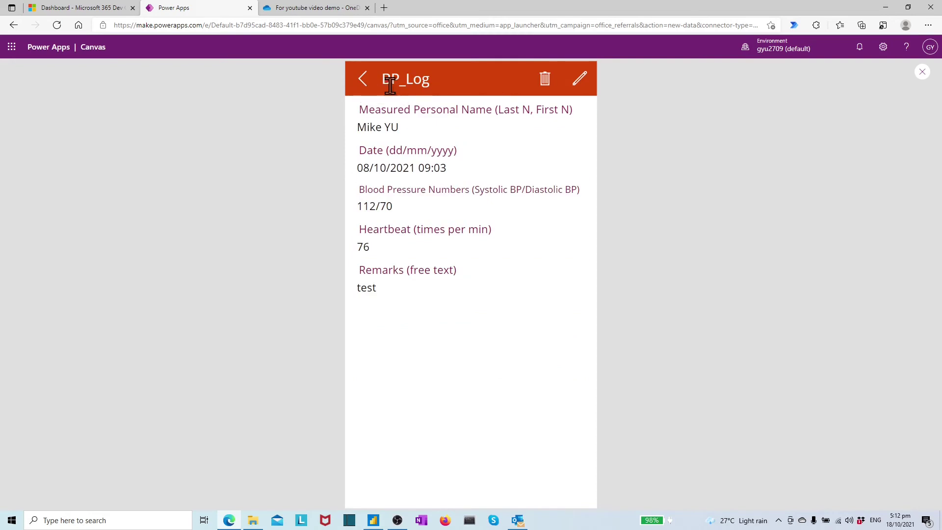
left_click(363, 85)
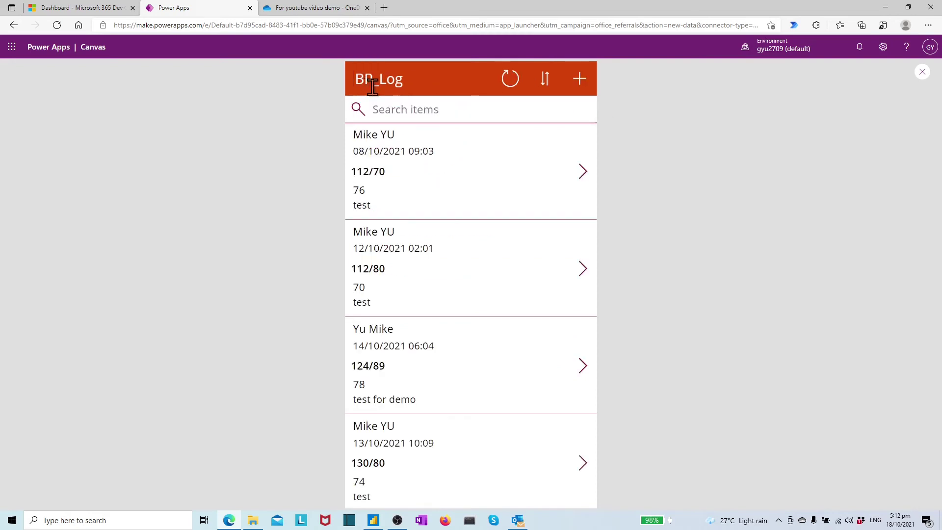
left_click(921, 73)
left_click(555, 324)
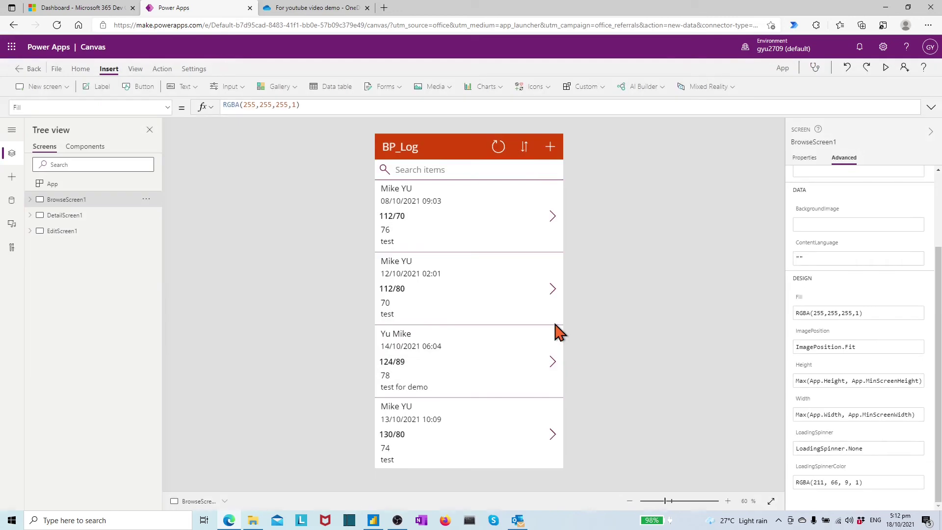
- Save the app to the cloud as BP_Log_Demo_for_youtubeVideo
left_click(57, 70)
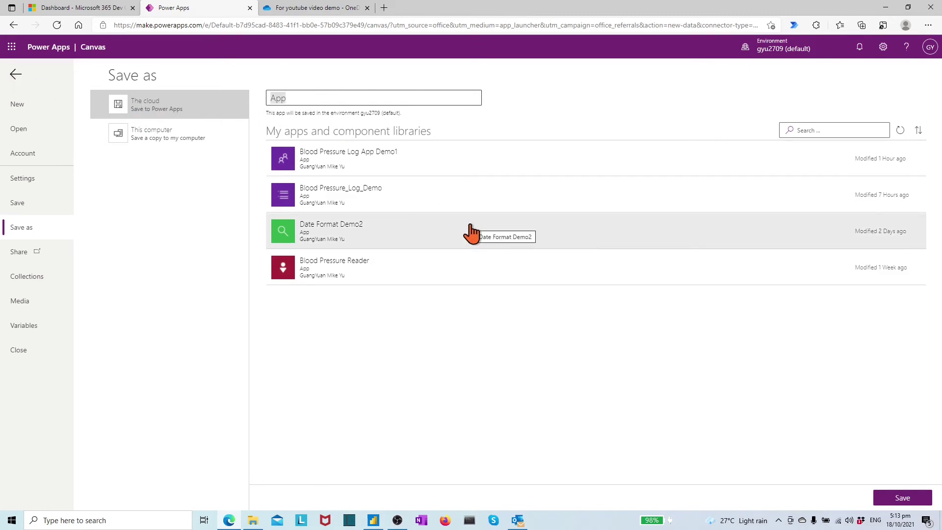
type("BP_Log_Demo_for_youtubeVideo")
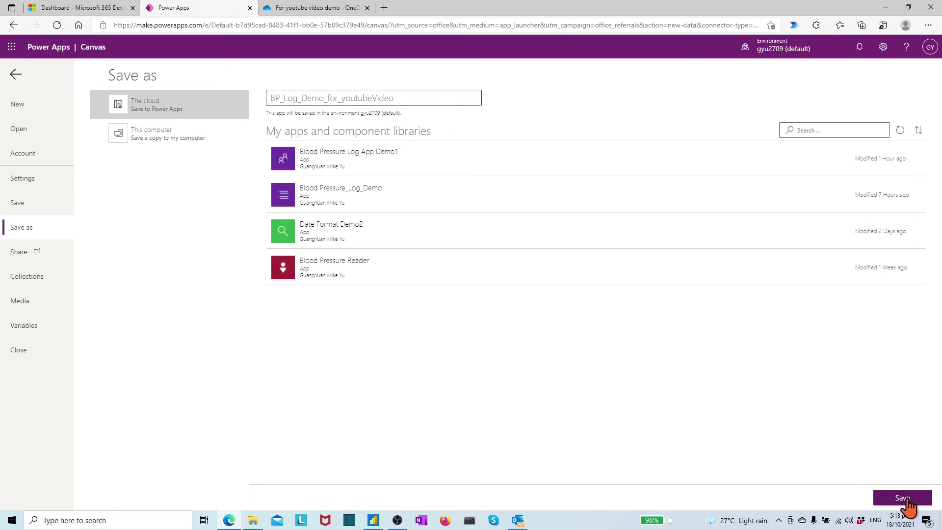
left_click(904, 498)
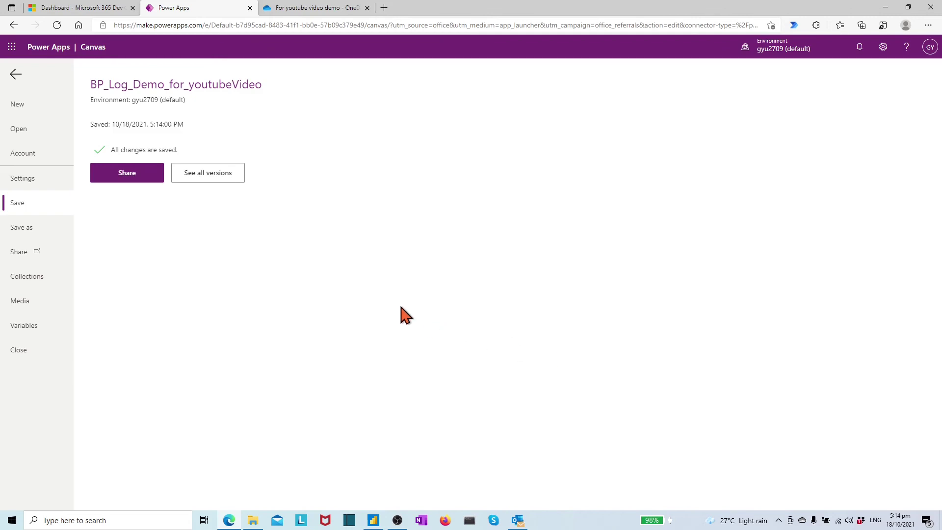
- Review the saved app's sharing settings, details and version history
left_click(127, 173)
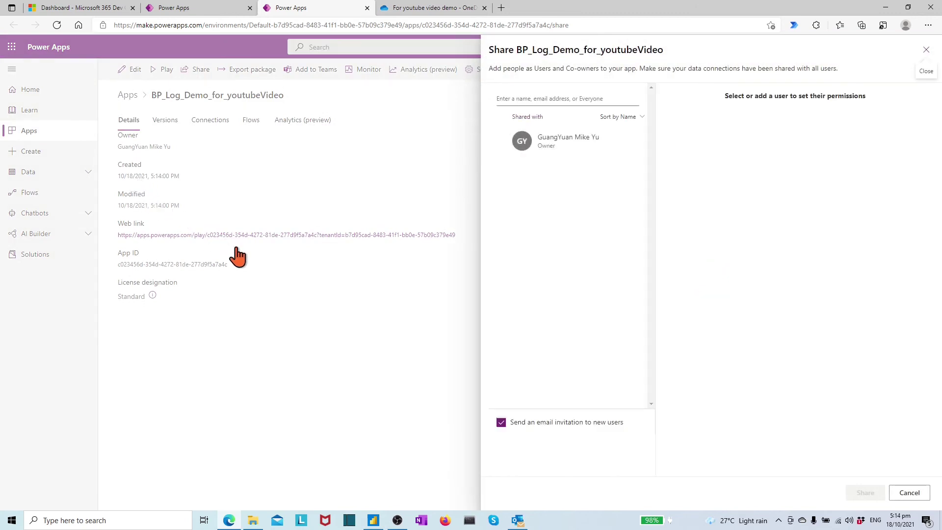
left_click(926, 53)
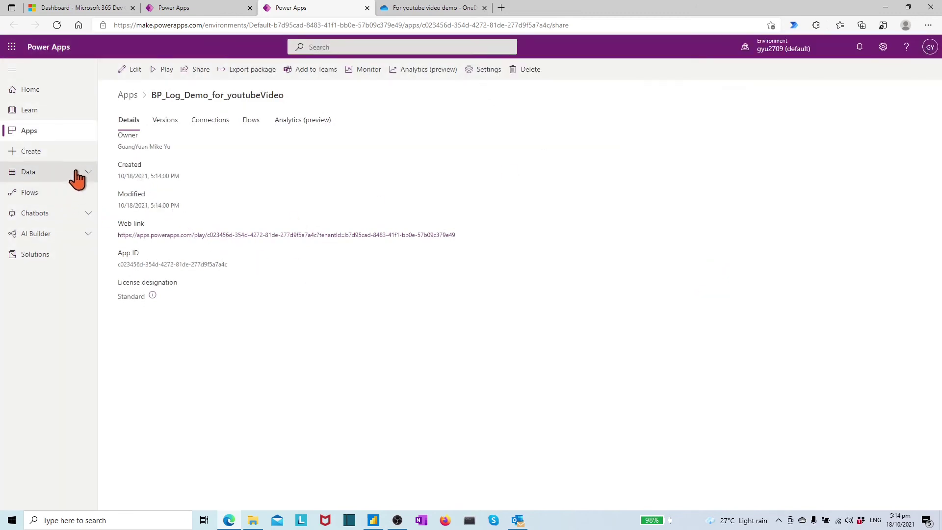
left_click(166, 123)
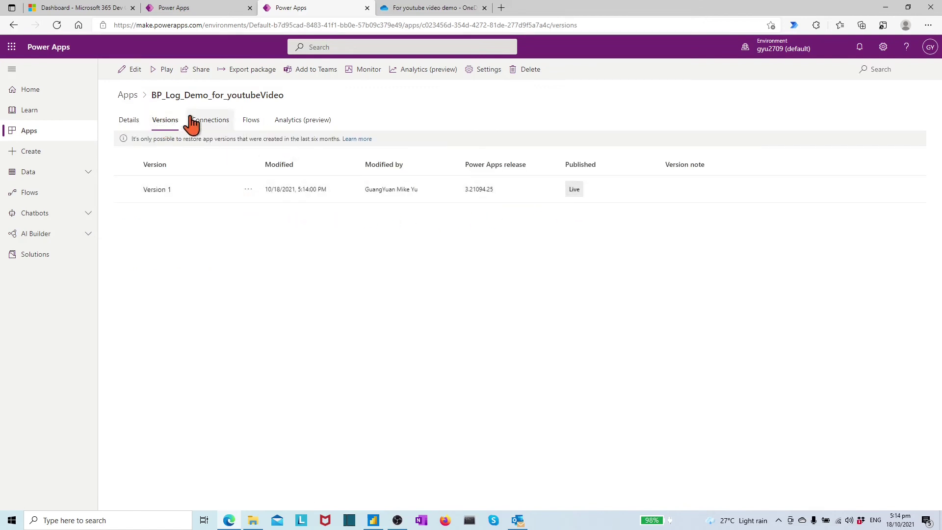
- Open BP_Log_Demo_for_youtubeVideo from the apps list for editing and skip the welcome message
left_click(31, 141)
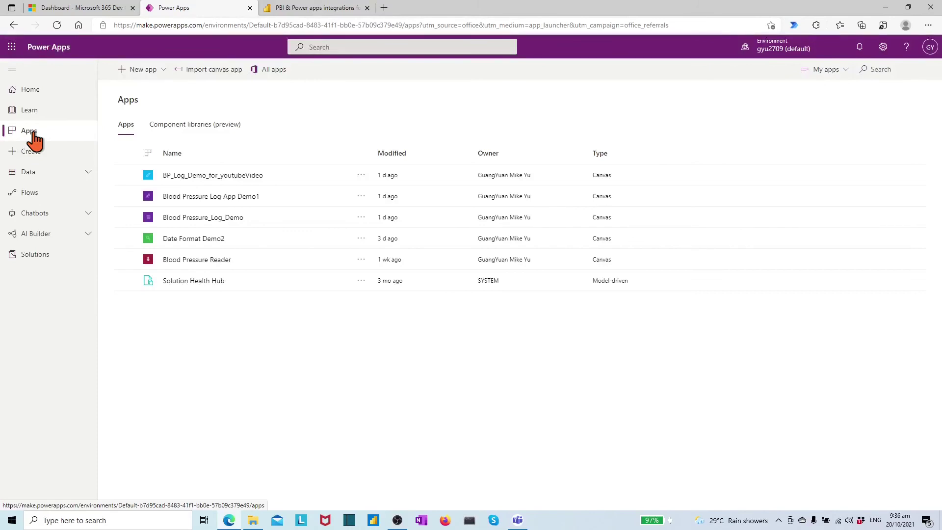
left_click(361, 175)
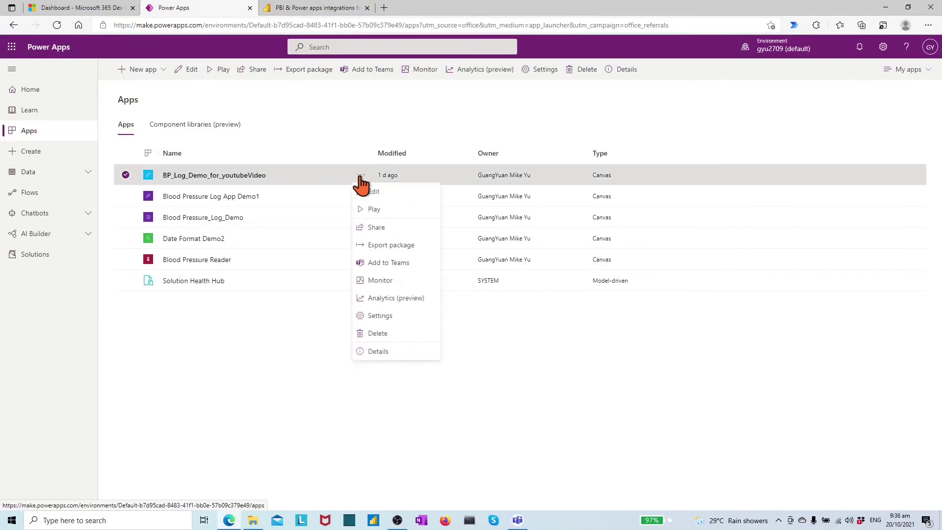
left_click(371, 192)
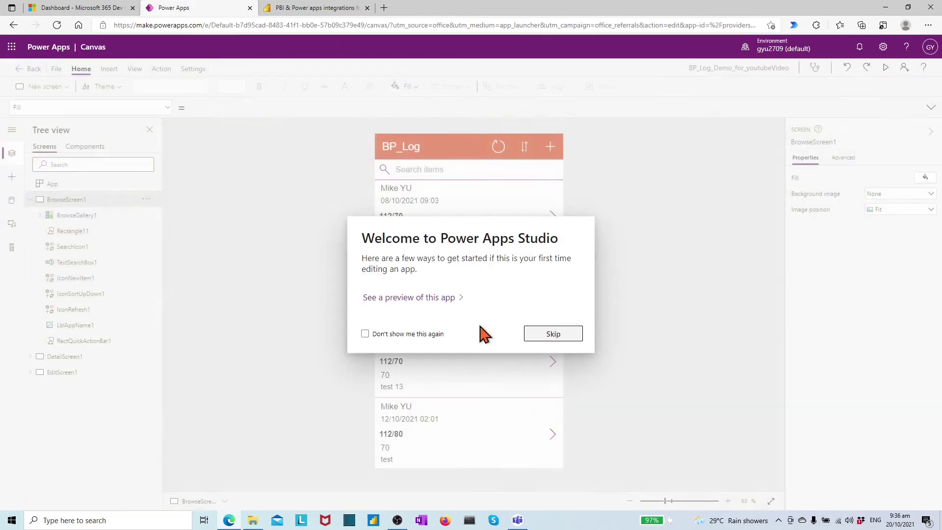
left_click(534, 335)
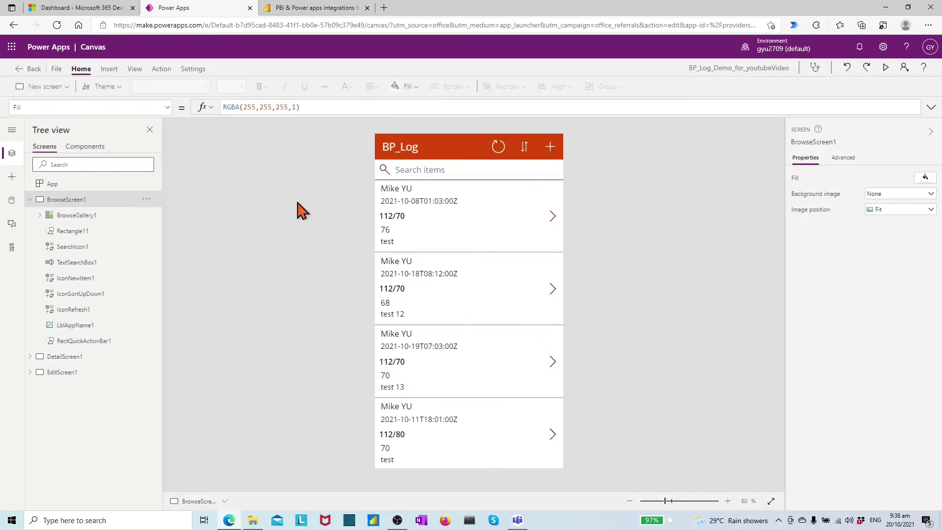
- Copy the quoted Measured Personal Name column reference from the Items formula of BrowseGallery1
left_click(78, 215)
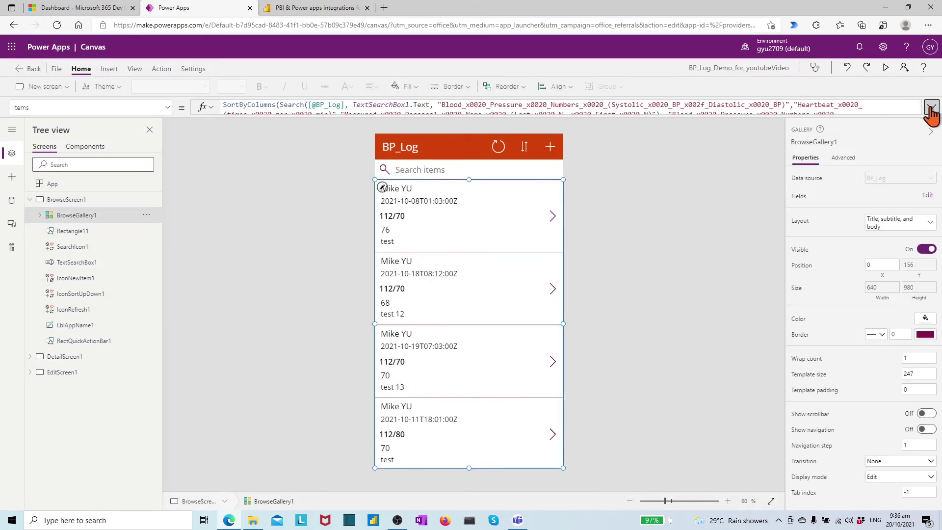
left_click(931, 108)
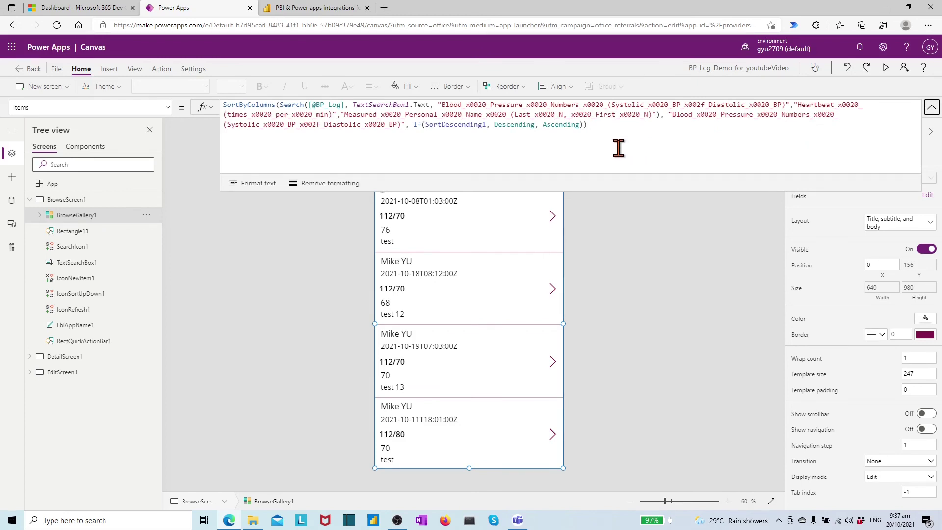
left_click_drag(342, 114, 659, 116)
key("ctrl+c")
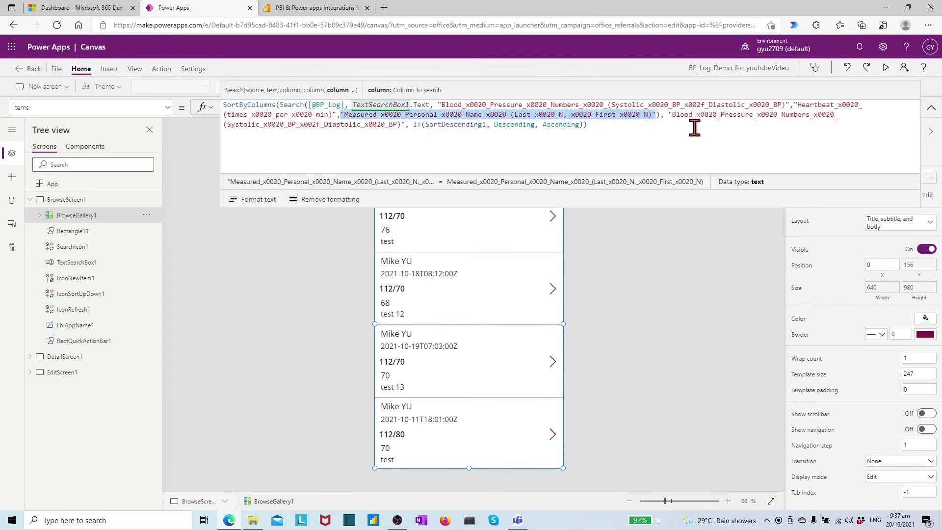
- Replace the blood pressure sort column in the BrowseGallery1 Items formula's SortByColumns with the copied Measured Personal Name reference
left_click(670, 115)
left_click(405, 125)
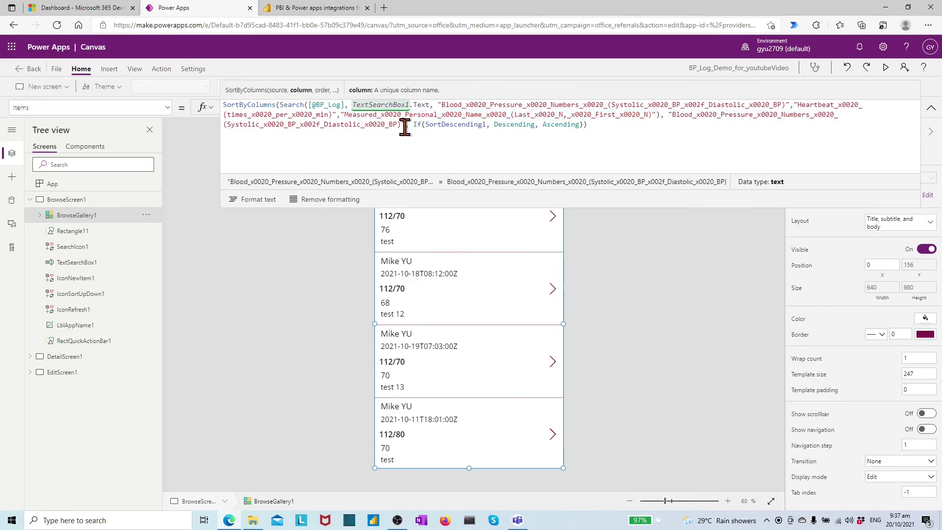
key("BackSpace")
key("BackSpace")
key("BackSpace")
key("BackSpace")
key("BackSpace")
key("BackSpace")
key("BackSpace")
key("BackSpace")
key("BackSpace")
key("BackSpace")
key("BackSpace")
key("BackSpace")
key("BackSpace")
key("BackSpace")
key("BackSpace")
key("BackSpace")
key("BackSpace")
key("BackSpace")
key("BackSpace")
key("BackSpace")
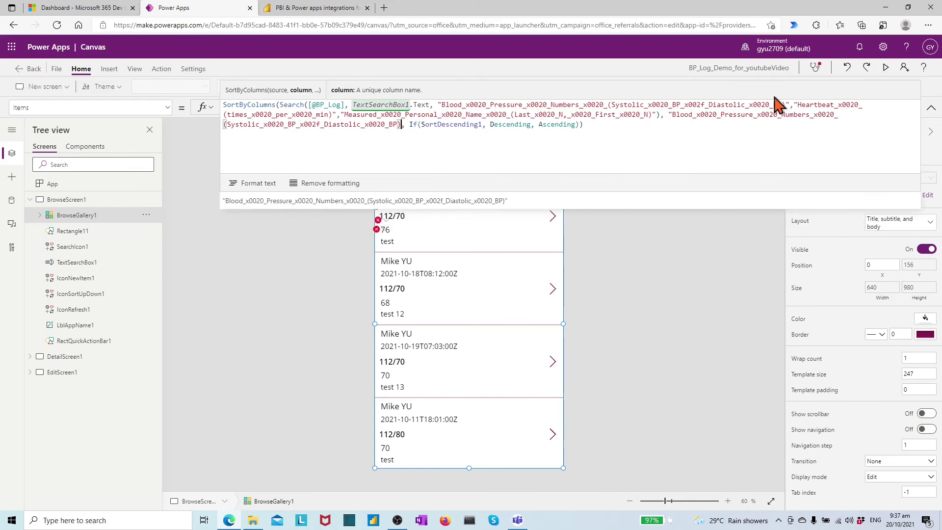
key("BackSpace")
key("BackSpace")
key("BackSpace")
key("BackSpace")
key("BackSpace")
key("BackSpace")
key("BackSpace")
key("BackSpace")
key("BackSpace")
key("BackSpace")
key("BackSpace")
key("BackSpace")
key("BackSpace")
key("BackSpace")
key("BackSpace")
key("BackSpace")
key("BackSpace")
key("BackSpace")
key("BackSpace")
key("BackSpace")
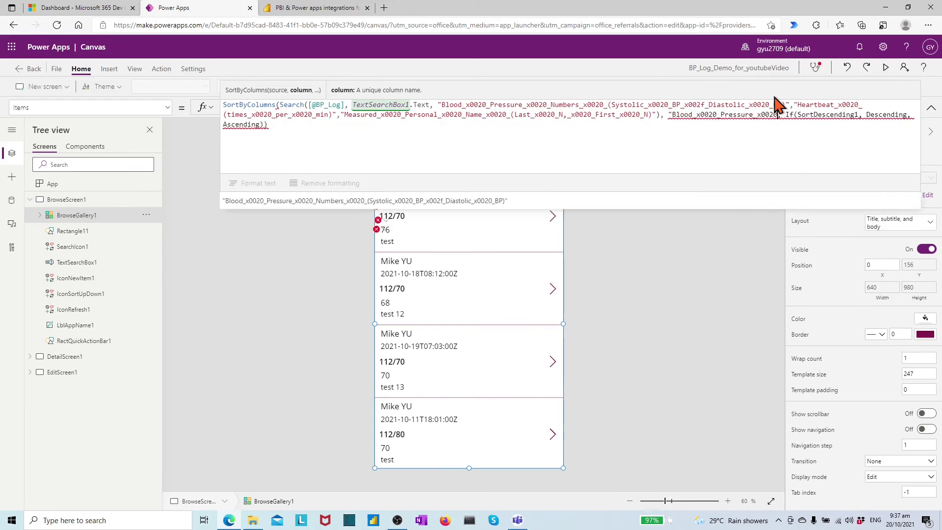
key("BackSpace")
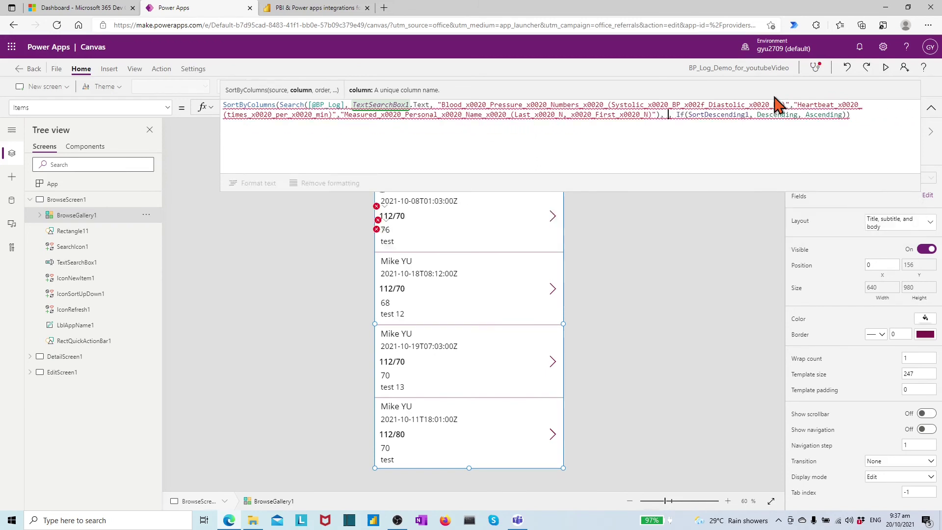
key("ctrl+v")
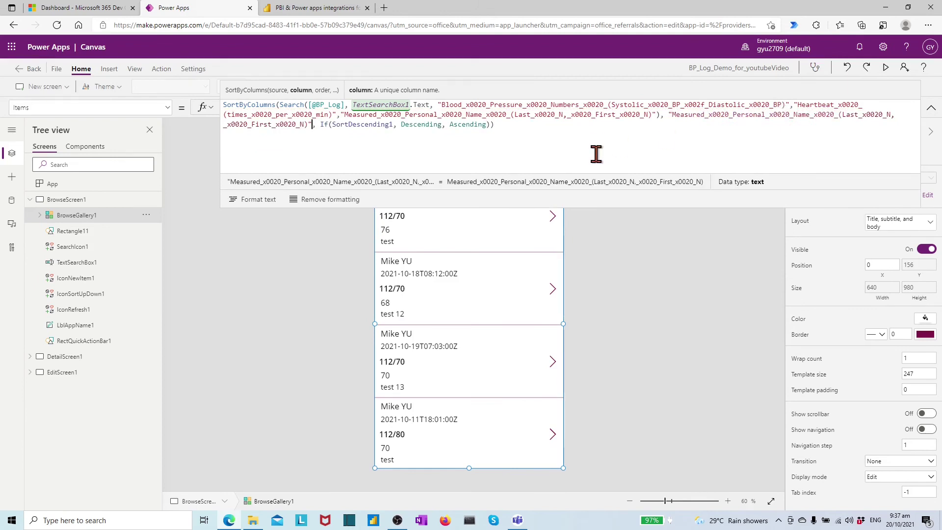
left_click(598, 153)
left_click(931, 108)
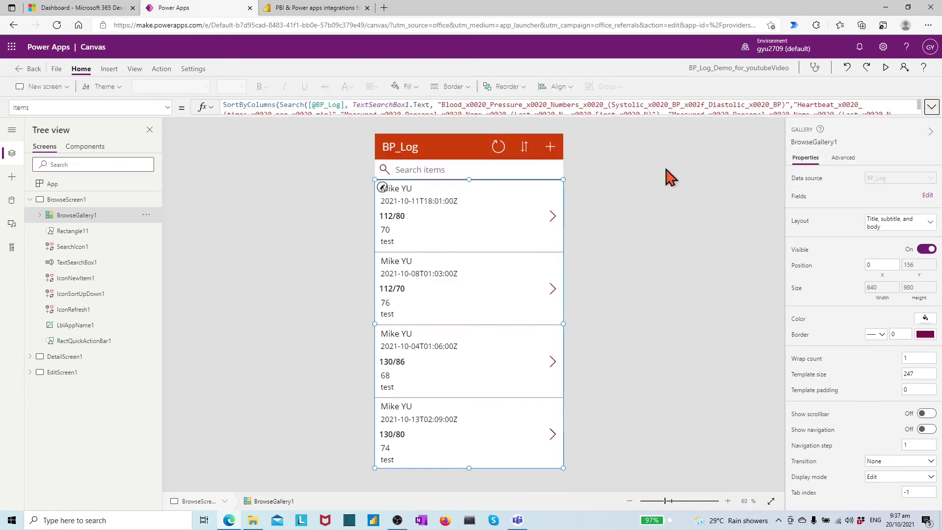
- Preview the app, test the gallery's sort toggle in both directions, and return to the editor
left_click(551, 171)
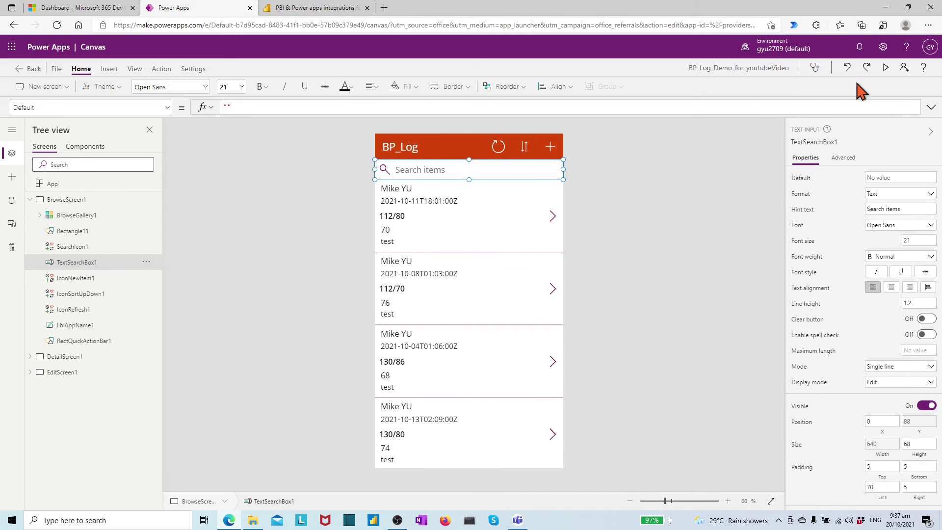
left_click(886, 68)
left_click(546, 88)
left_click(545, 87)
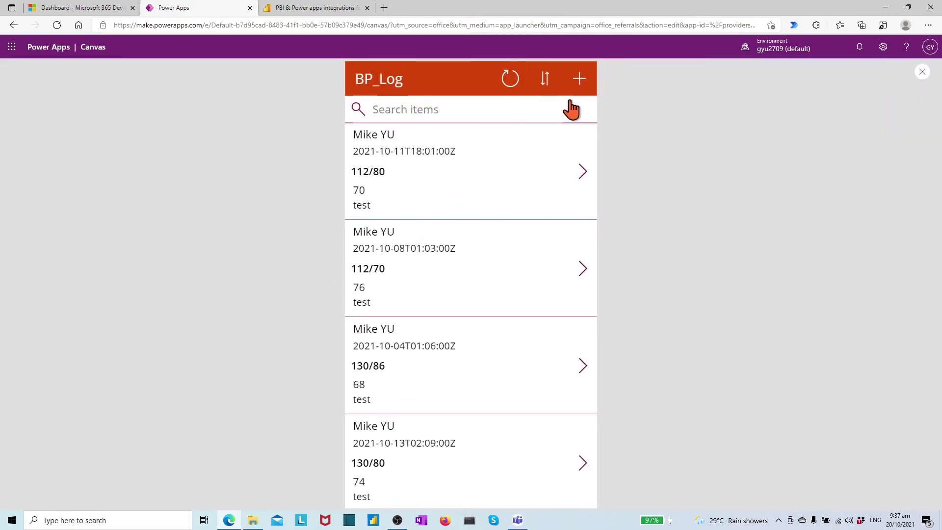
left_click(923, 71)
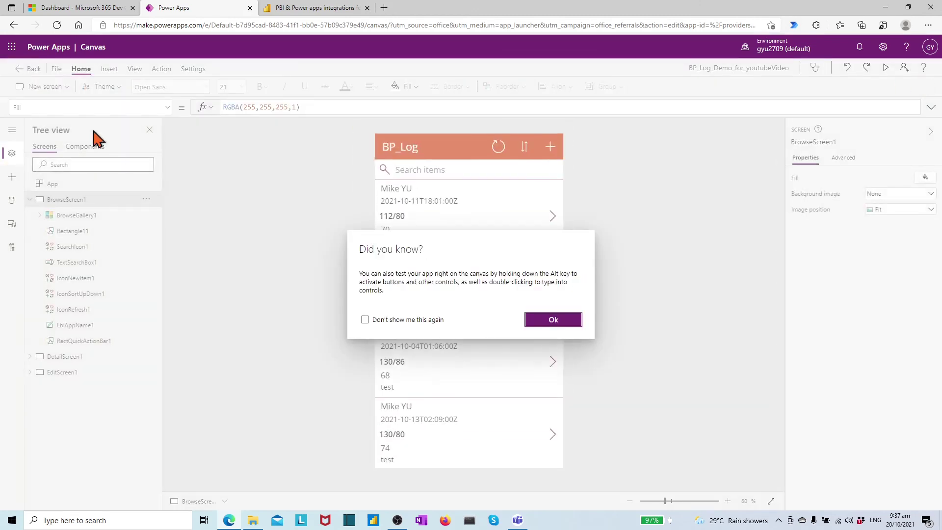
left_click(553, 324)
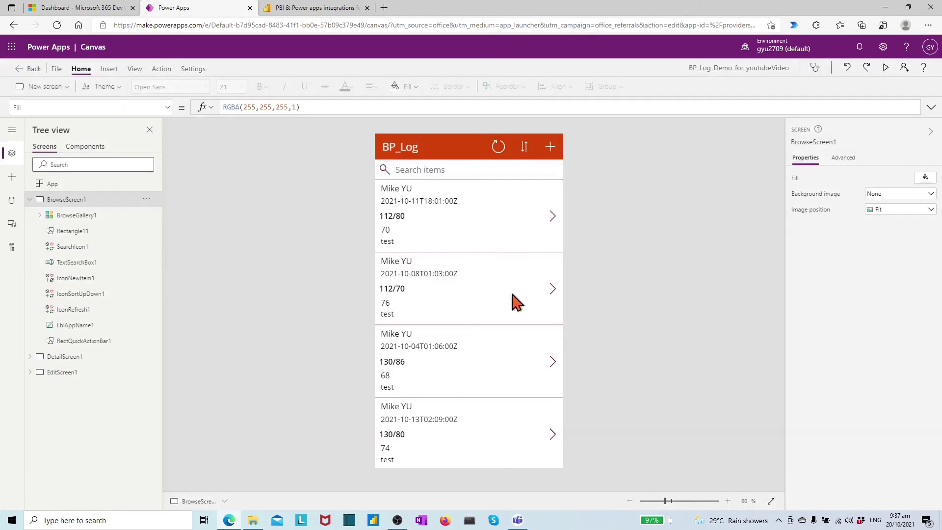
- Save the app with the version note "add sorting" and publish this version
left_click(57, 71)
left_click(118, 166)
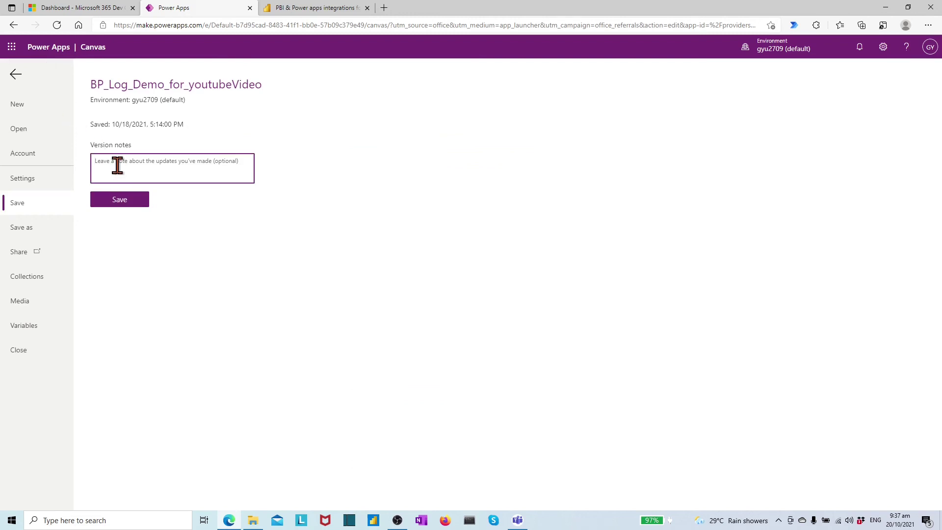
type("add sorting")
left_click(123, 202)
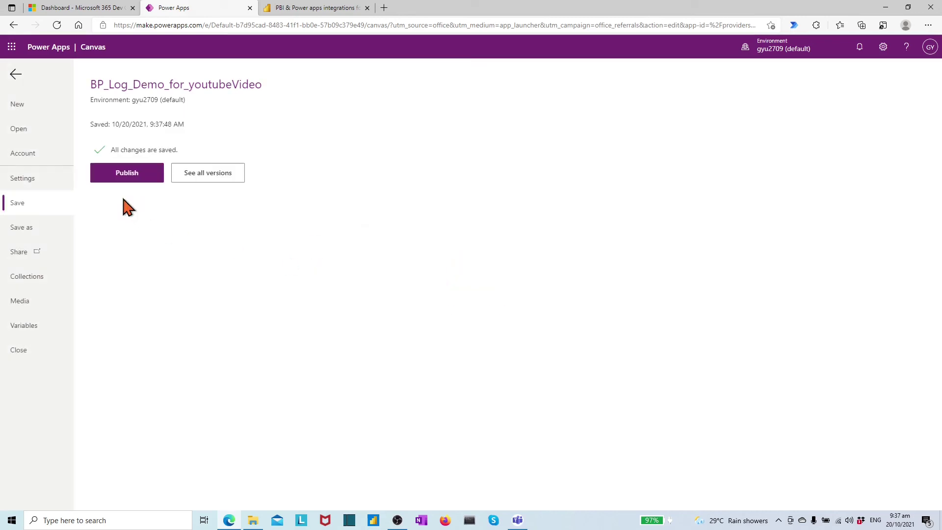
left_click(133, 179)
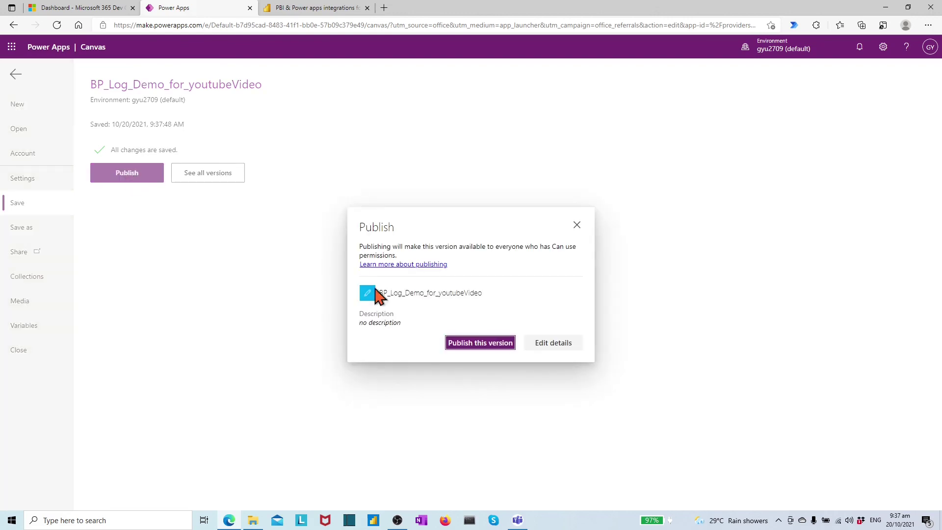
left_click(475, 350)
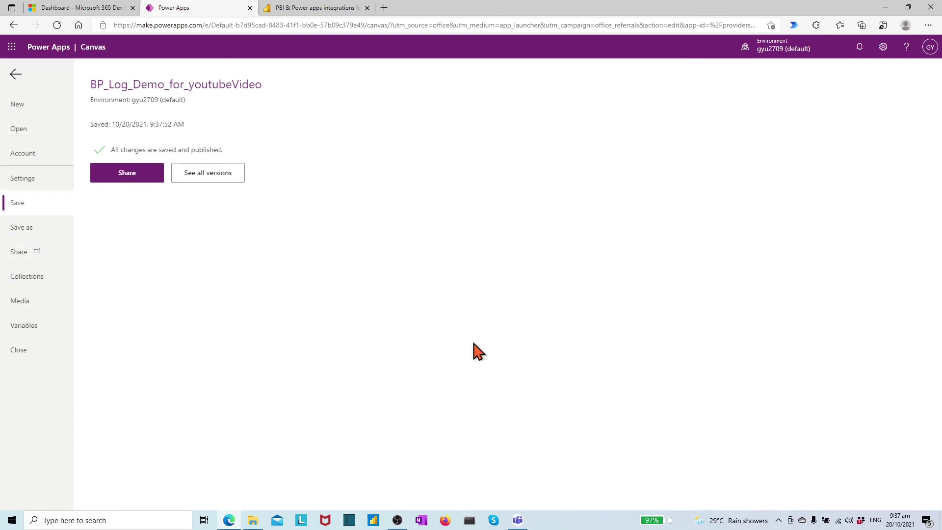
- Open and dismiss the app's sharing pane, then play BP_Log_Demo_for_youtubeVideo from the apps list and reverse its sort order
left_click(143, 187)
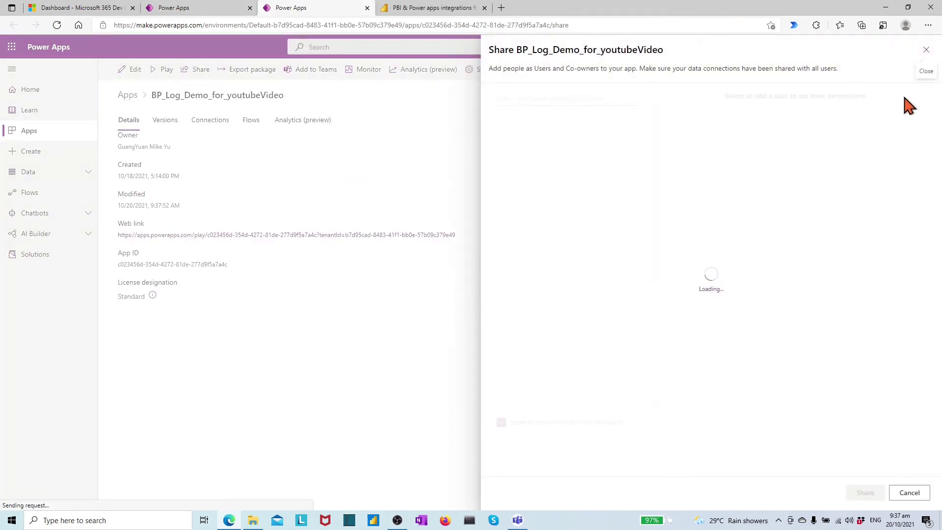
left_click(926, 51)
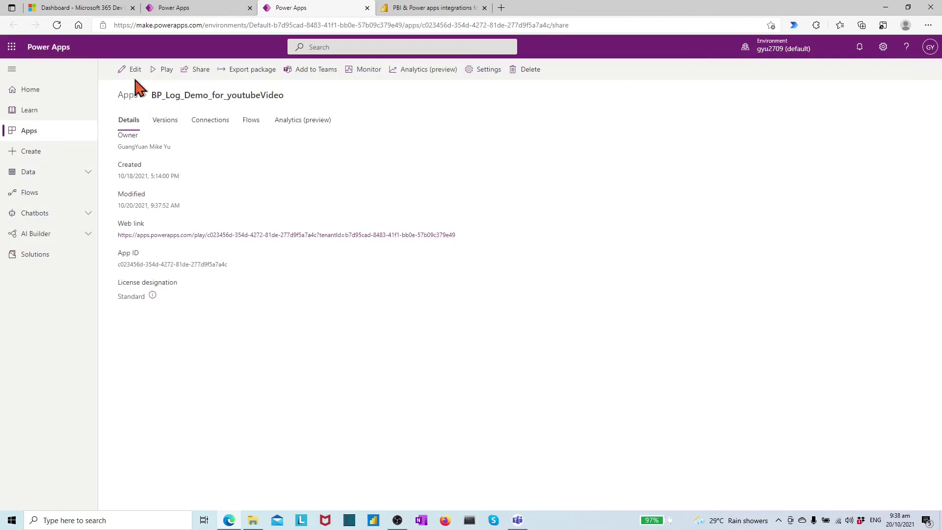
left_click(31, 131)
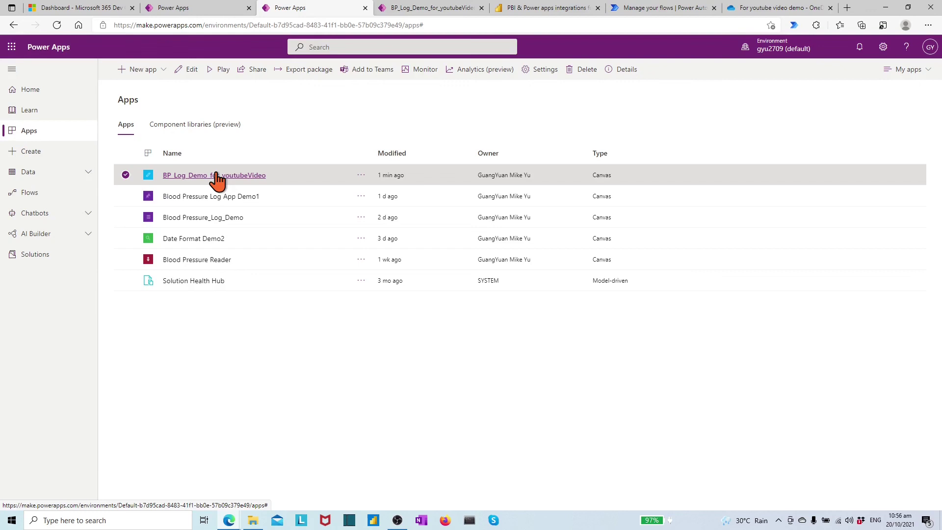
left_click(215, 176)
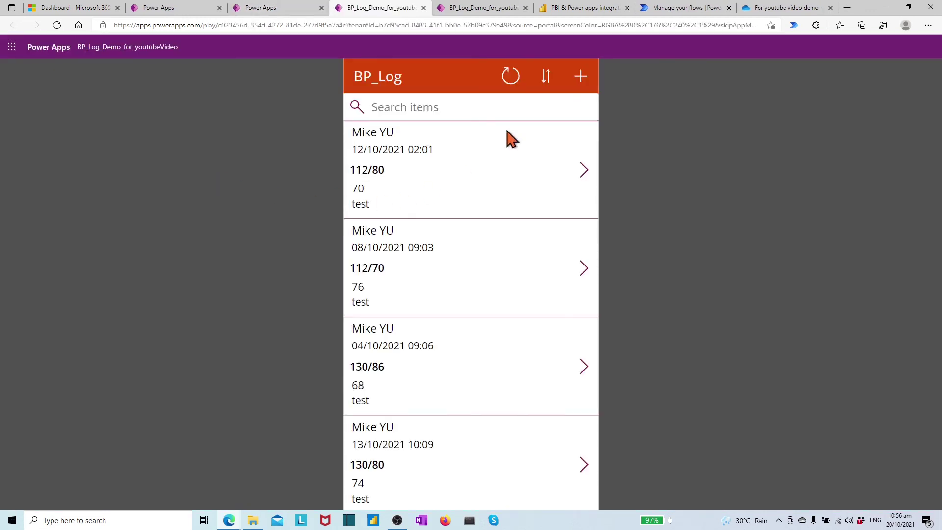
left_click(546, 79)
- Start a new blood pressure record, enter the measured person's name and set the date to 20/10/2021
left_click(581, 79)
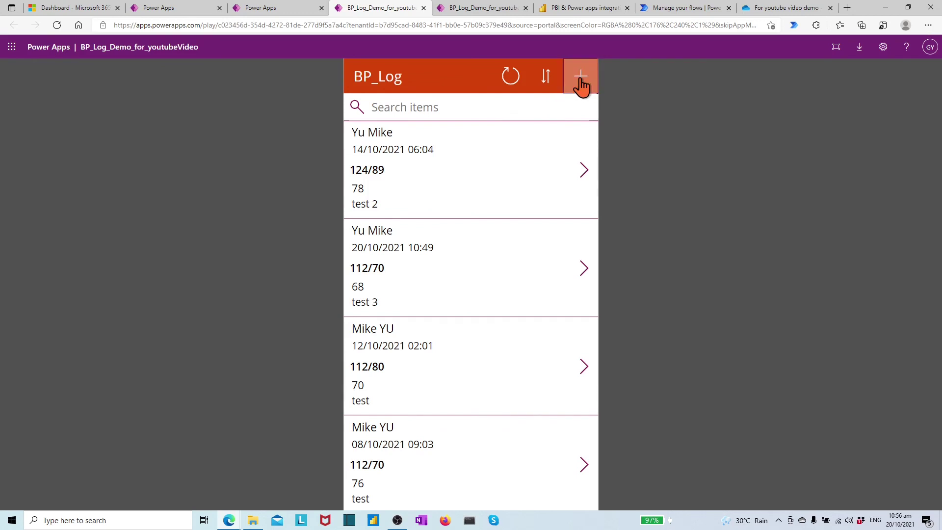
left_click(449, 132)
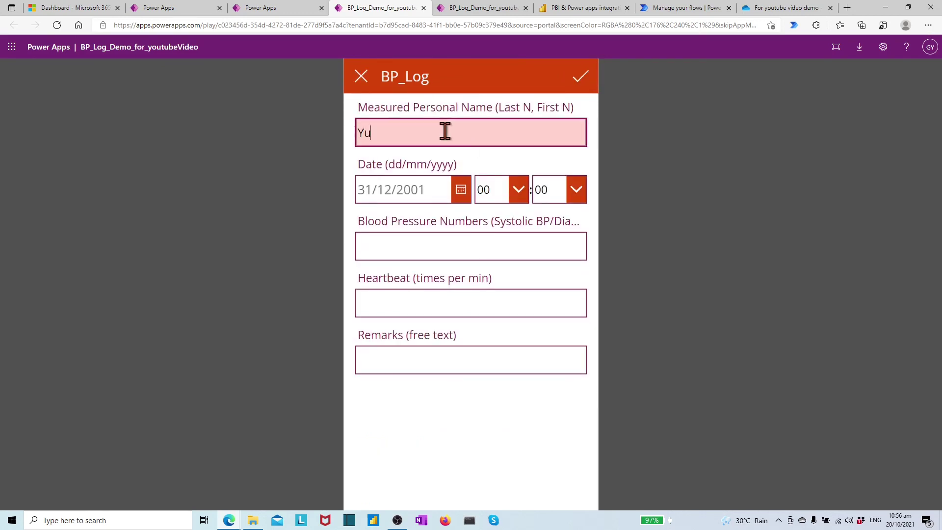
left_click(461, 191)
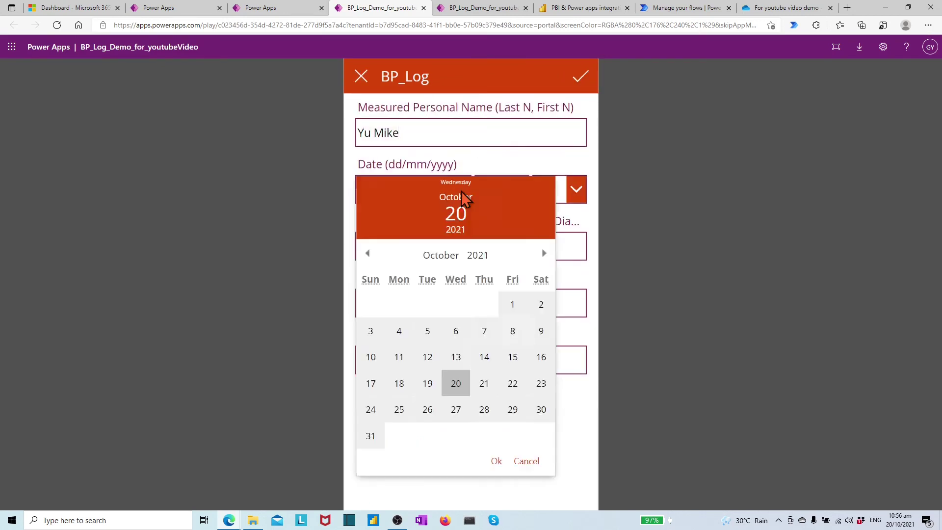
left_click(455, 383)
left_click(497, 461)
- Set the new record's time to 10:56
left_click(518, 190)
left_click(518, 190)
left_click(518, 190)
scroll(504, 294, "down", 3)
scroll(496, 279, "up", 1)
left_click(496, 282)
left_click(577, 199)
scroll(562, 282, "down", 12)
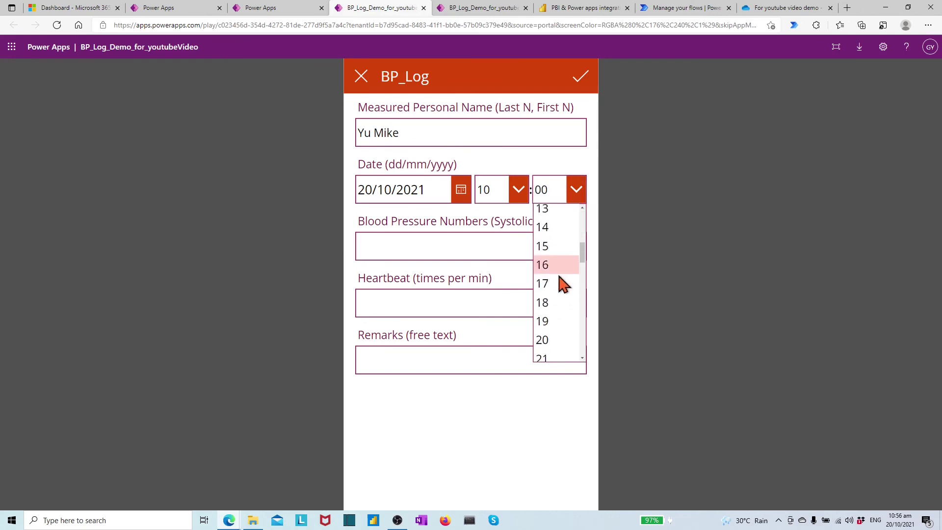
scroll(562, 299, "down", 4)
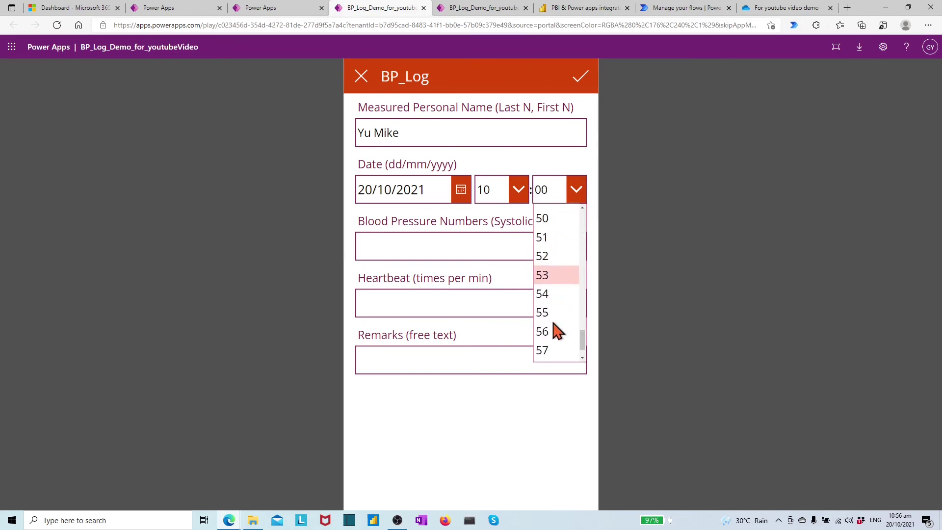
left_click(551, 300)
- Enter blood pressure 112/70, heartbeat 68 and the remark "test 4", and submit the record
left_click(440, 253)
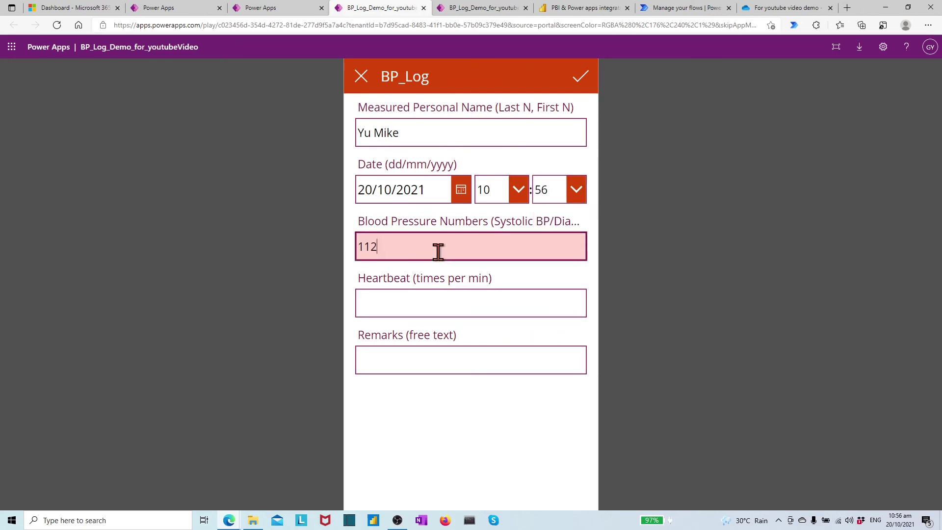
left_click(405, 304)
type("68")
left_click(389, 368)
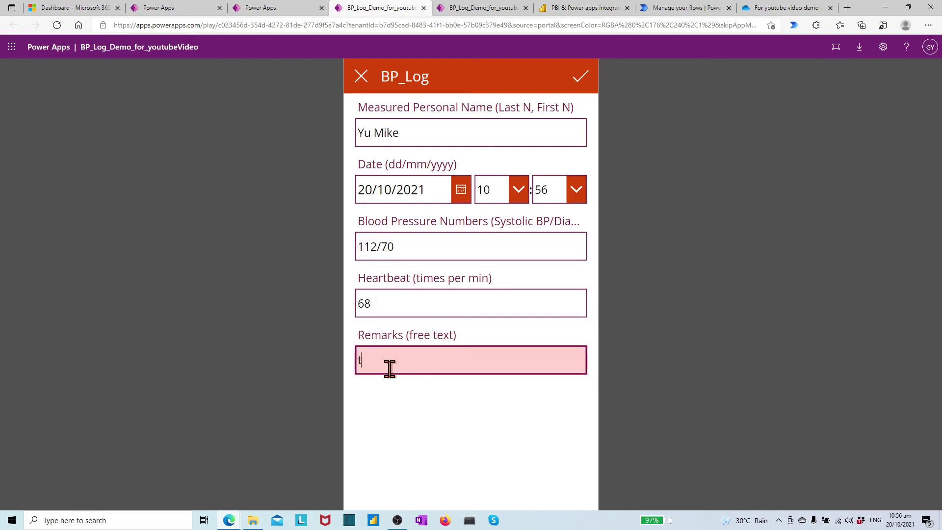
type("test 4")
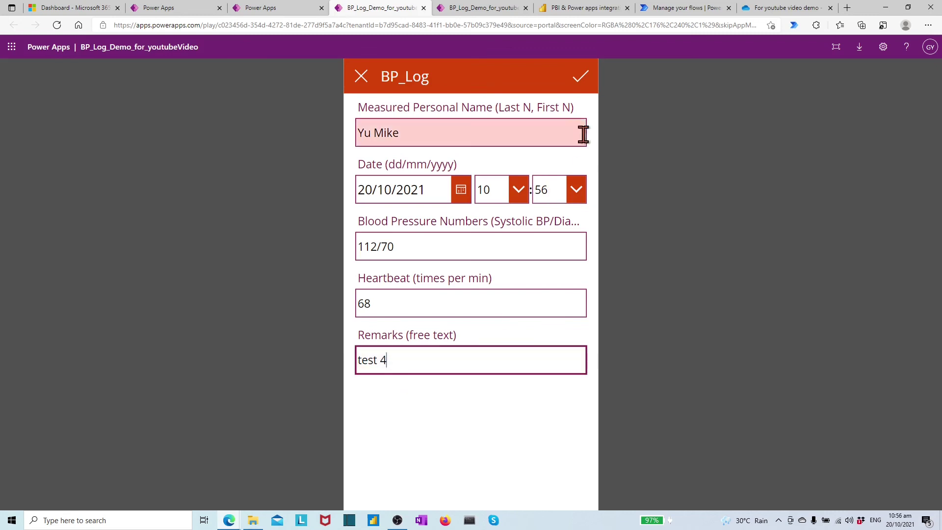
left_click(578, 80)
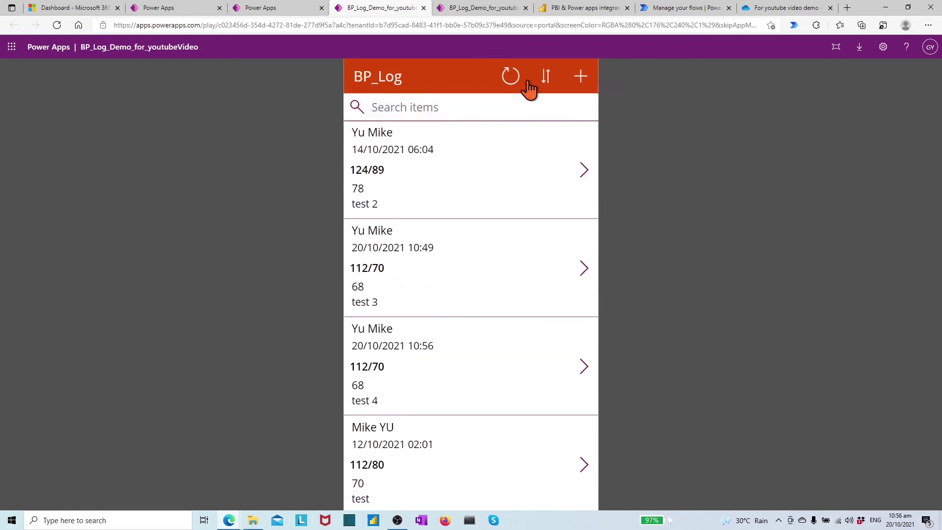
- Toggle the record sort order twice and look through the list around the new entry
left_click(546, 81)
left_click(545, 81)
scroll(389, 441, "down", 2)
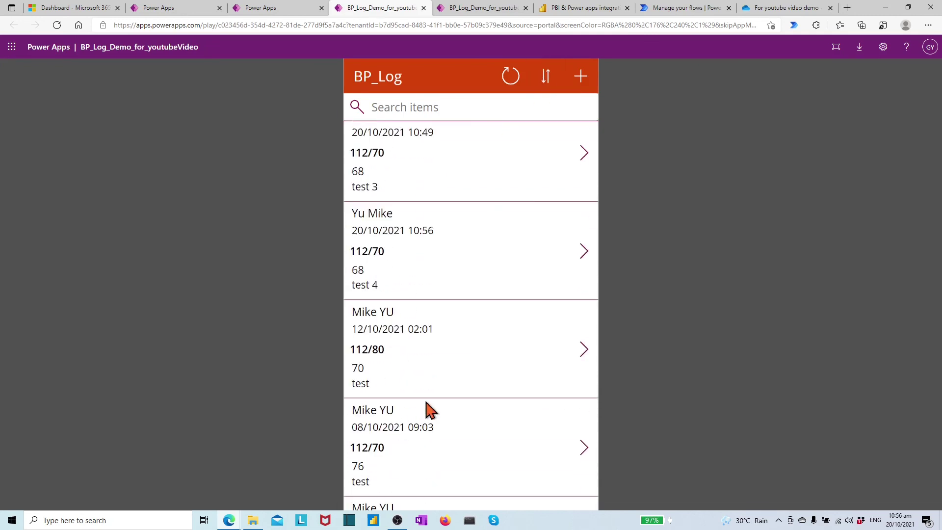
scroll(444, 388, "up", 2)
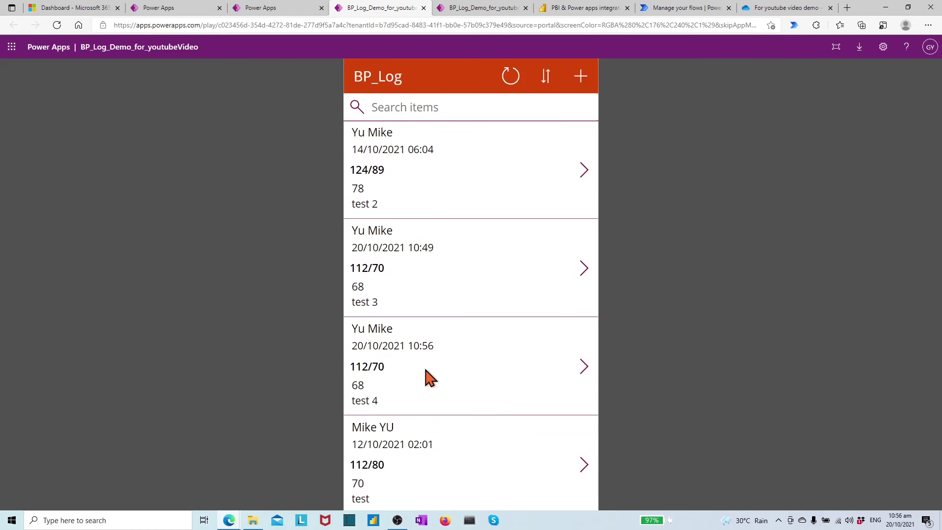